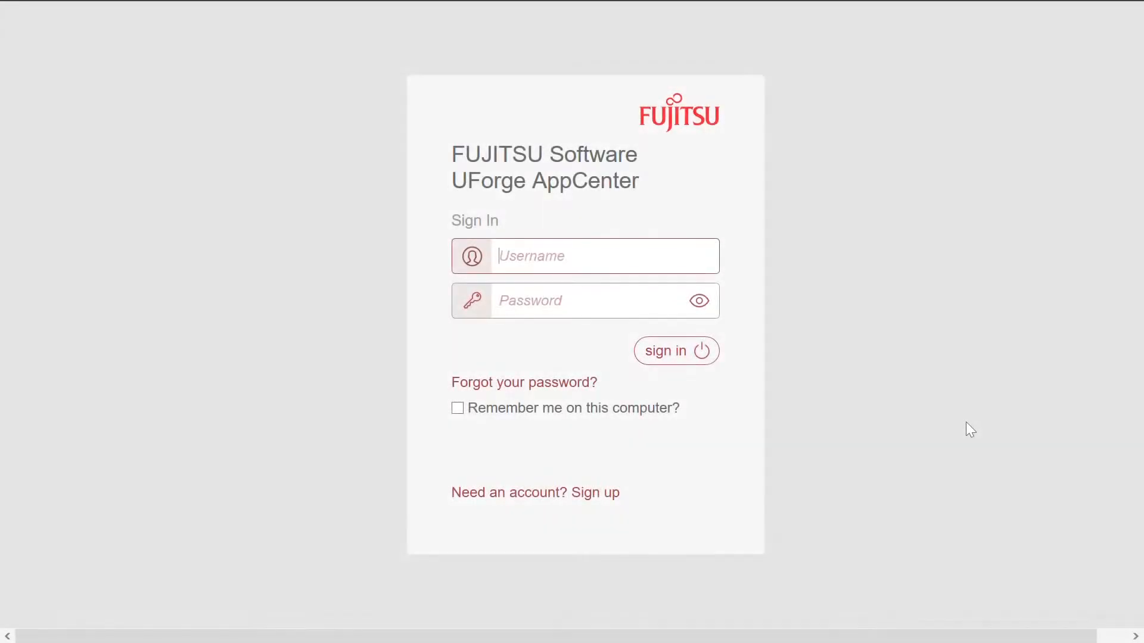
# Step: Sign in to UForge AppCenter with the account username and password
pyautogui.write('marketing')
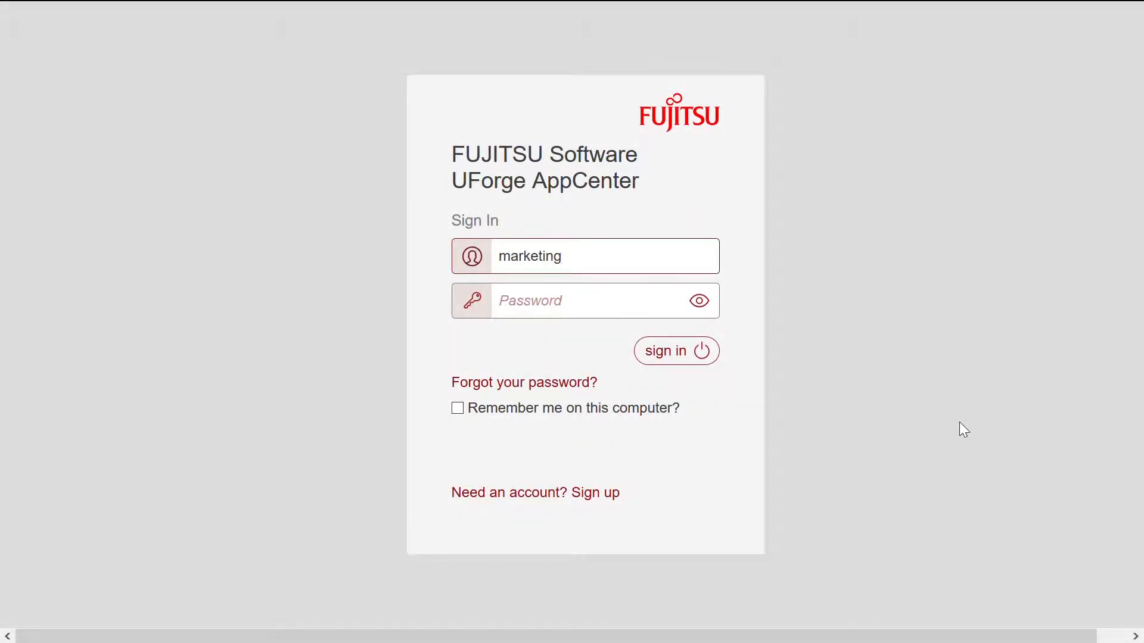
pyautogui.click(613, 312)
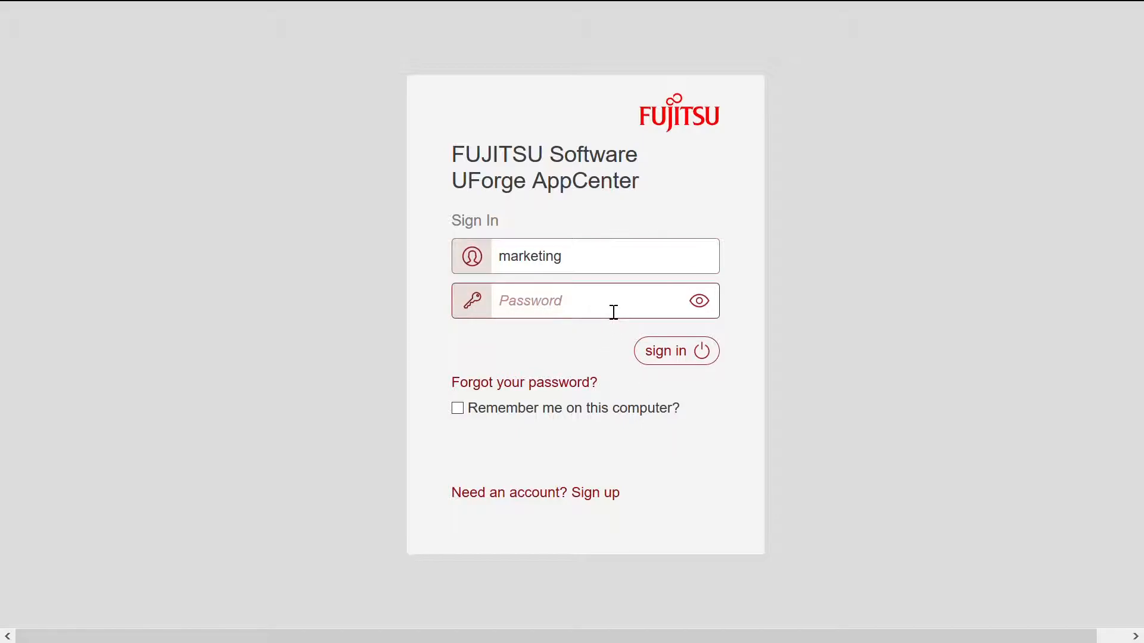
pyautogui.write('m')
pyautogui.click(652, 354)
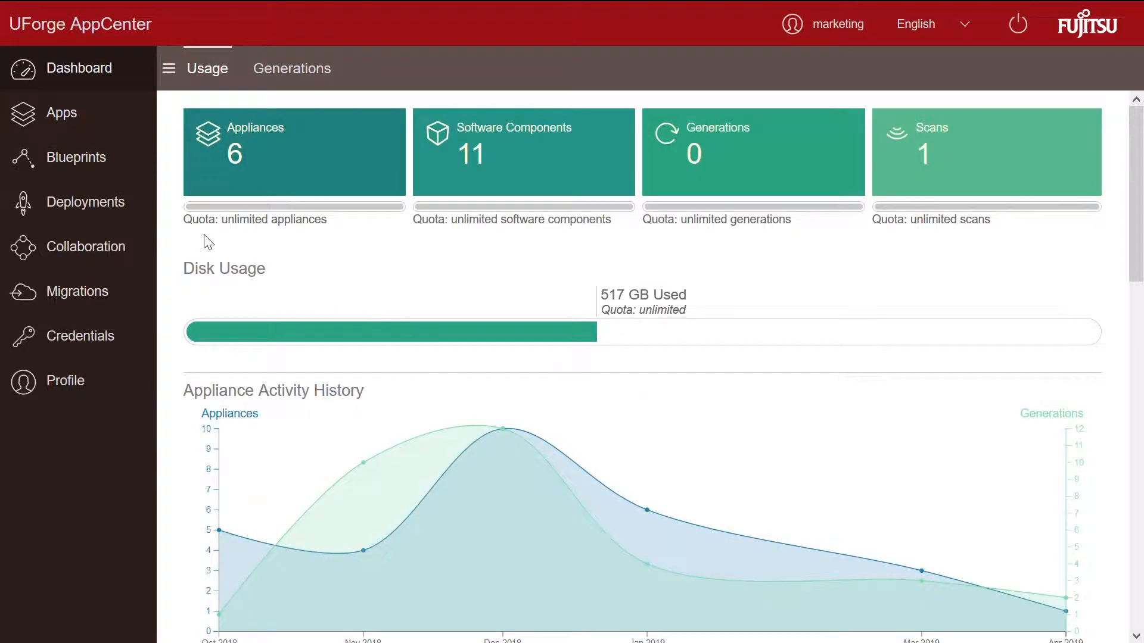
# Step: From the Blueprints library, create blueprint 'katachi2nodes' with version 1.0
pyautogui.click(113, 167)
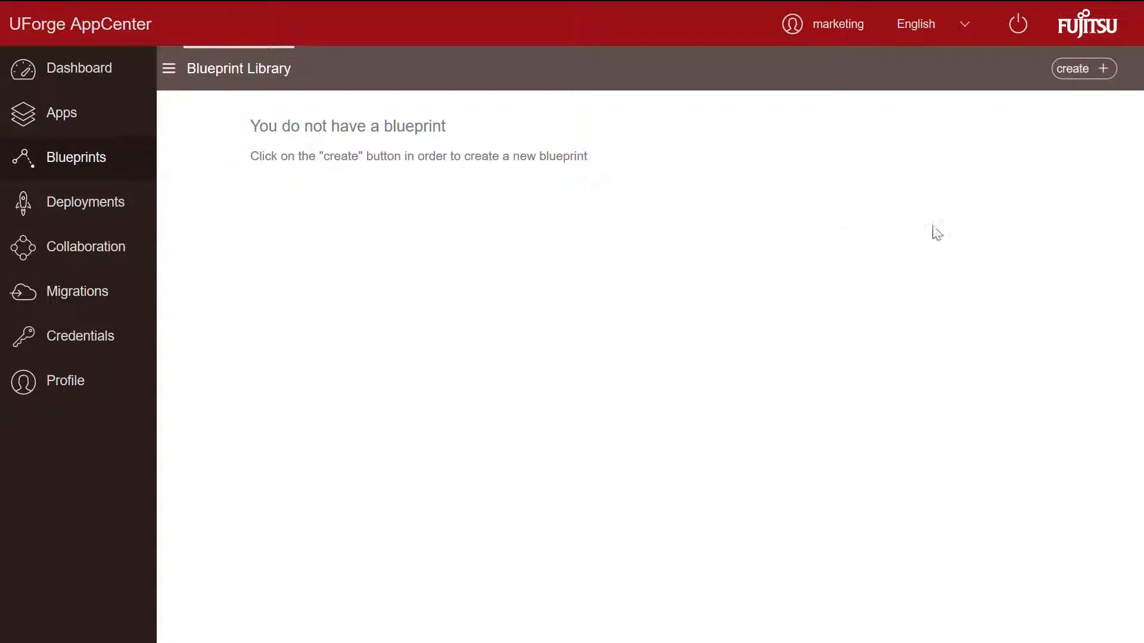
pyautogui.click(1080, 68)
pyautogui.click(584, 178)
pyautogui.write('katachi2nodes')
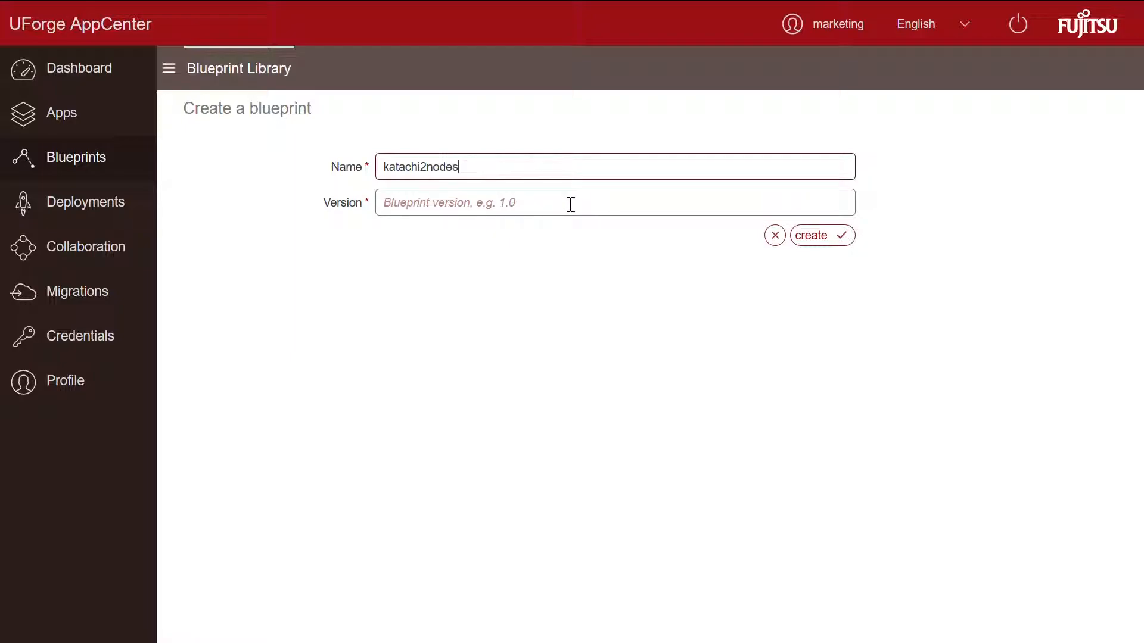
pyautogui.click(562, 213)
pyautogui.write('1.')
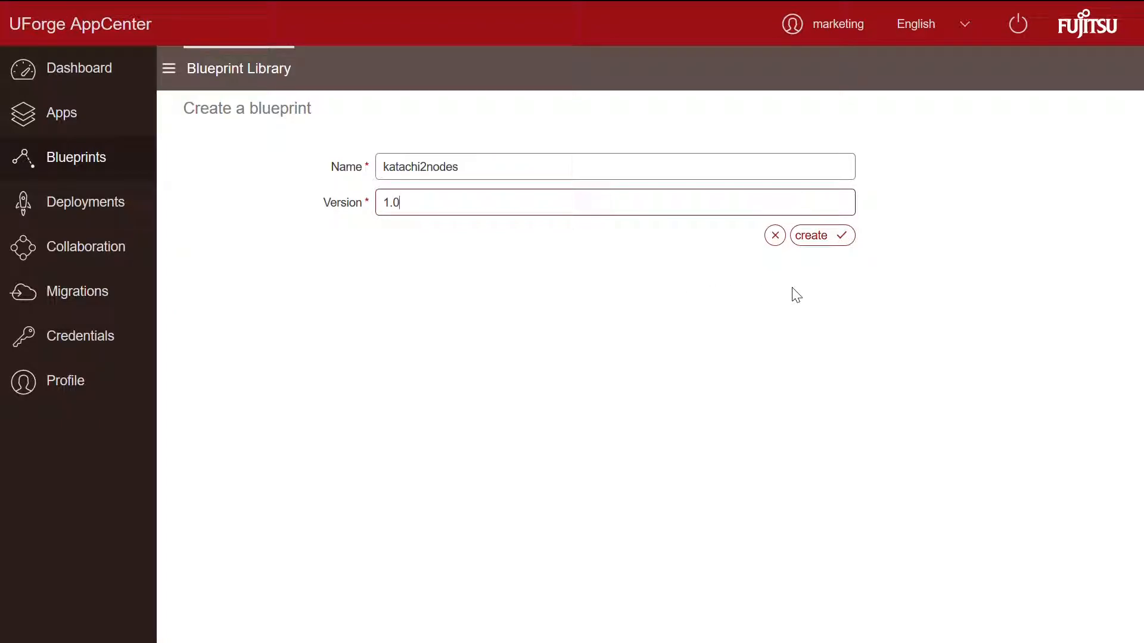
pyautogui.click(822, 238)
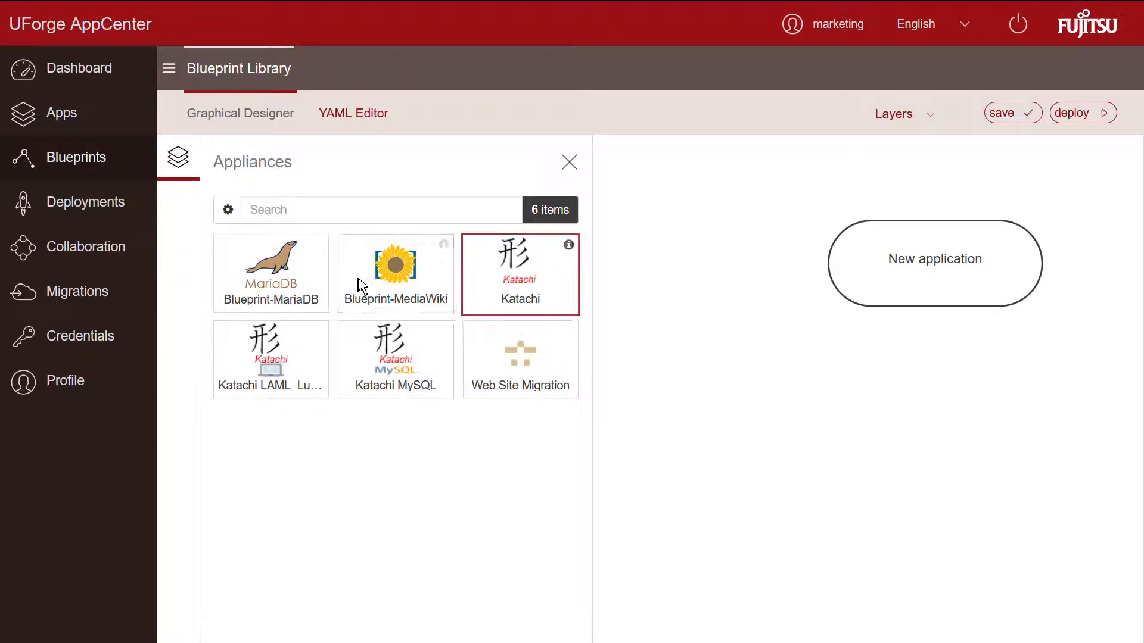
# Step: View the Katachi appliance's summary under Apps, then go back to the Blueprints library
pyautogui.click(91, 119)
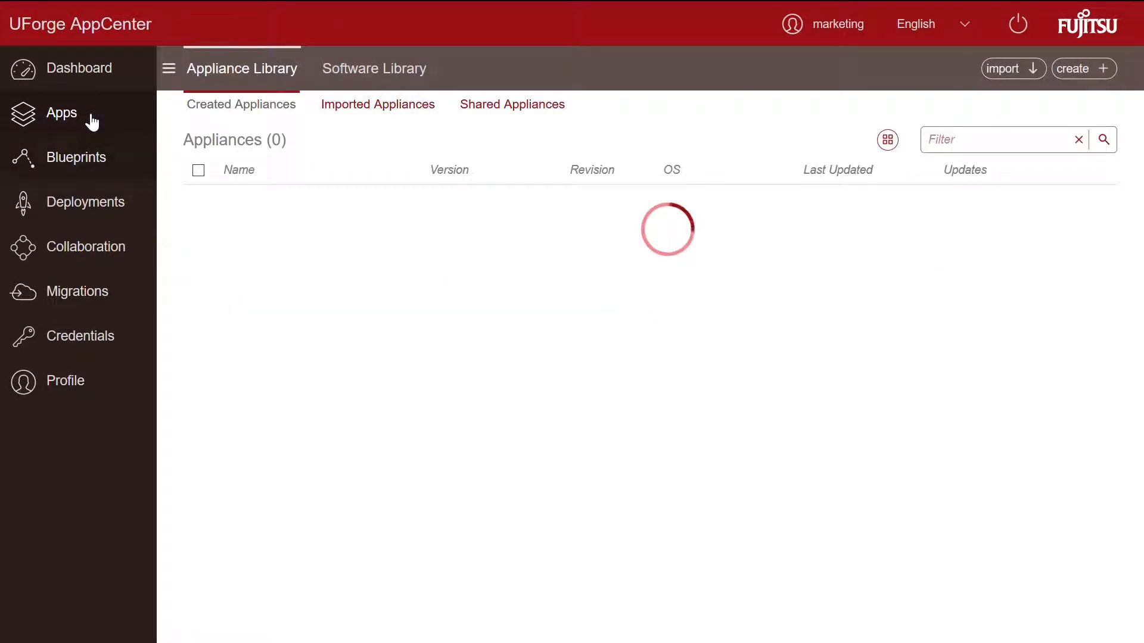
pyautogui.click(260, 214)
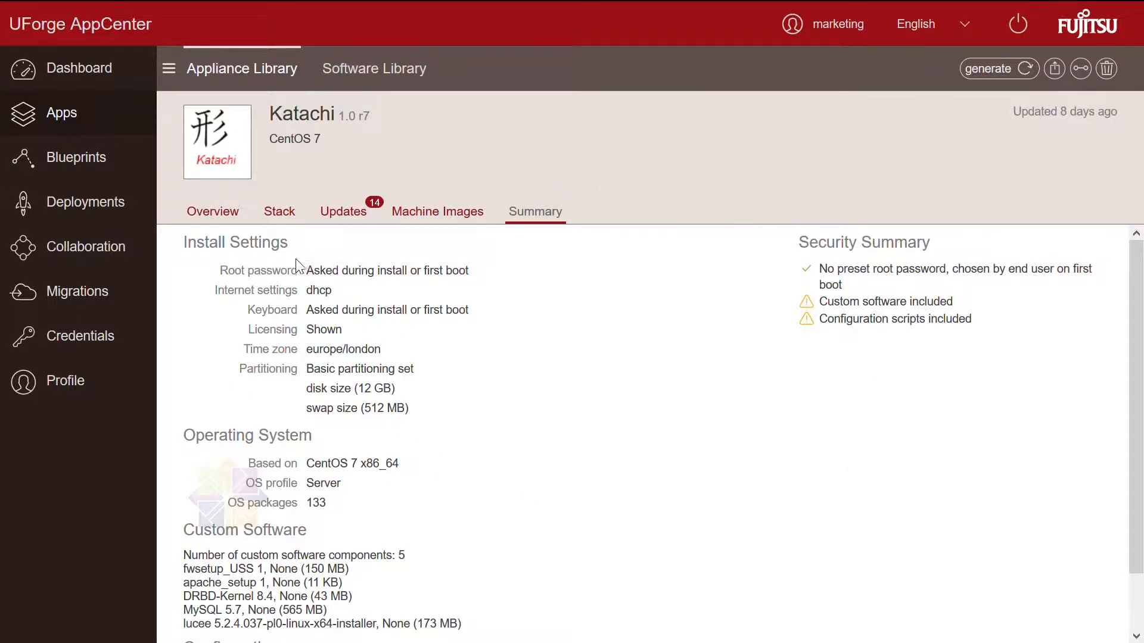
pyautogui.click(109, 161)
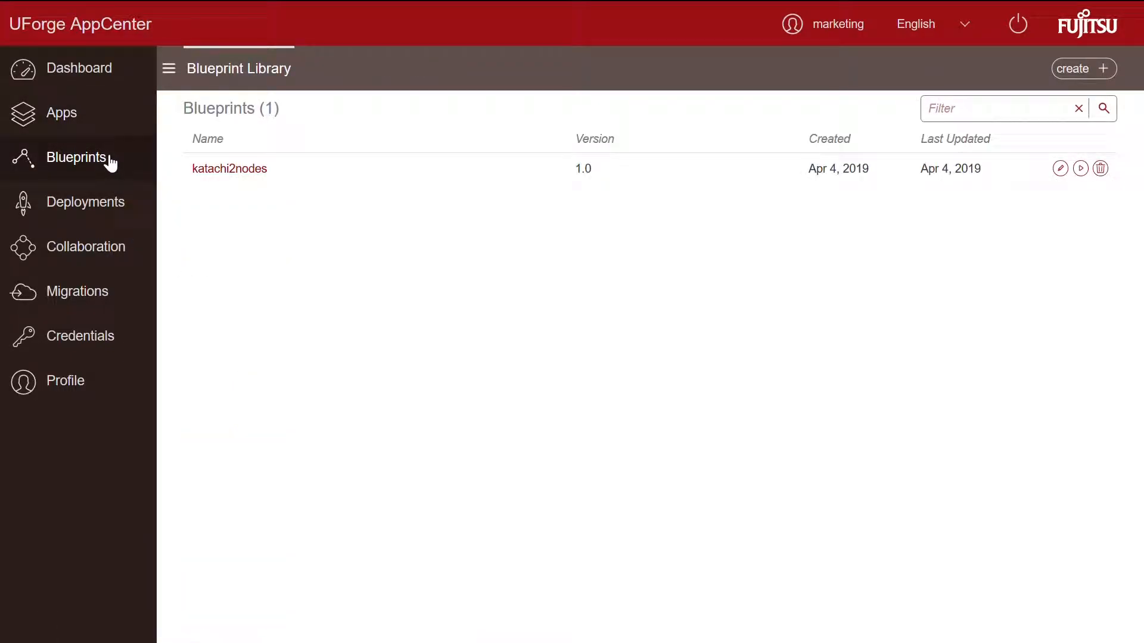
# Step: Open the katachi2nodes blueprint and rename its application node to 'katachi2nodes'
pyautogui.click(243, 179)
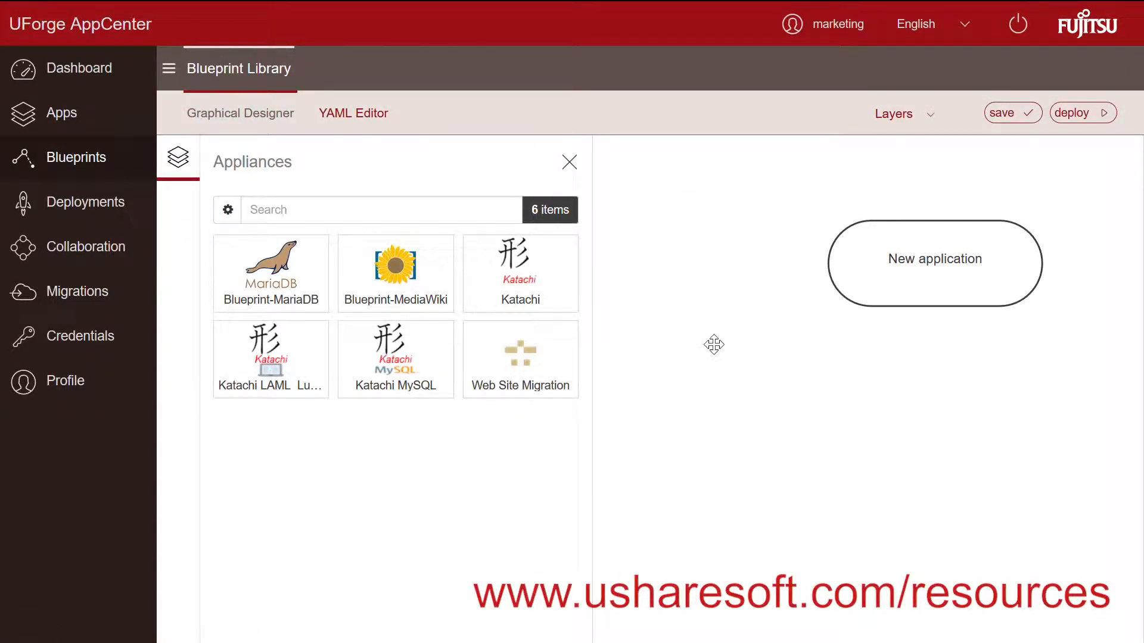
pyautogui.moveTo(893, 341); pyautogui.dragTo(808, 363)
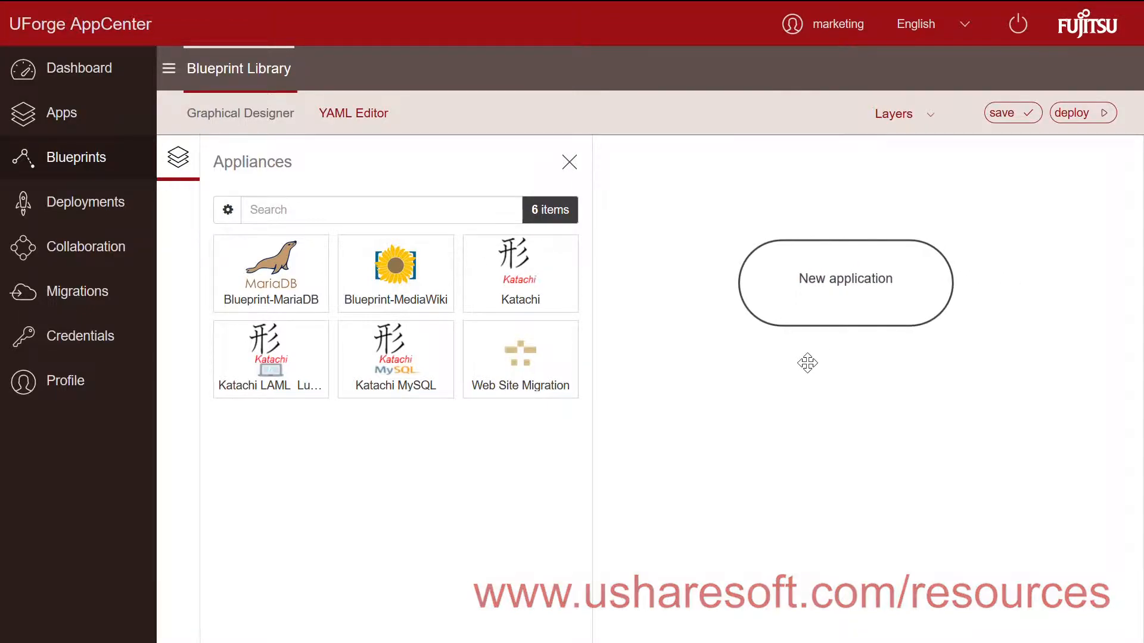
pyautogui.click(817, 277)
pyautogui.write('katachi2')
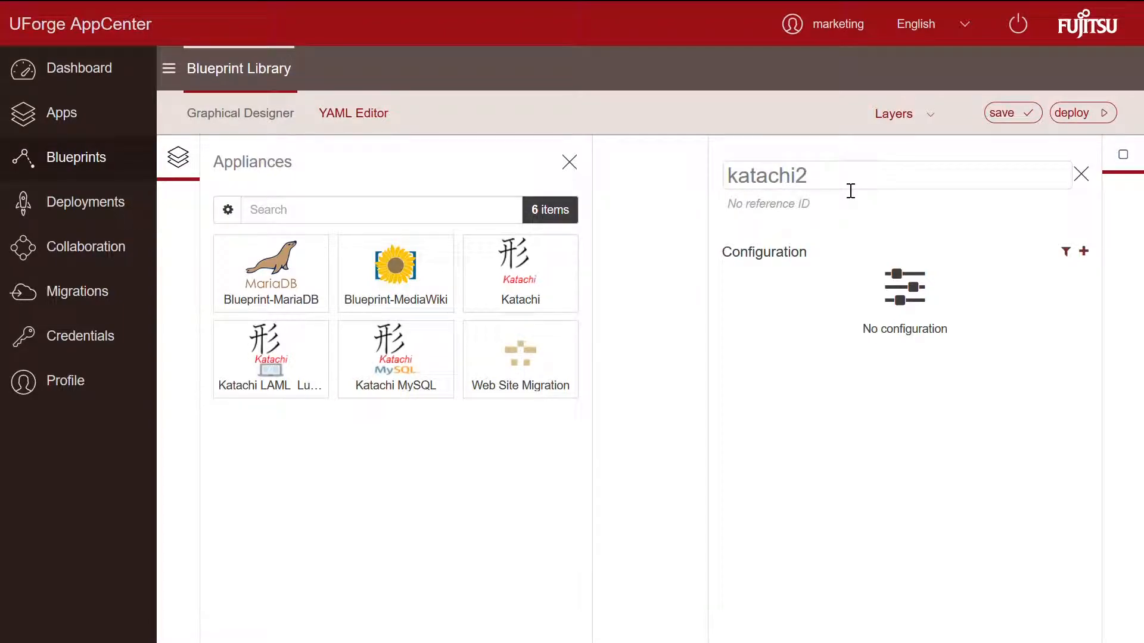
pyautogui.write('nodes')
pyautogui.click(1082, 174)
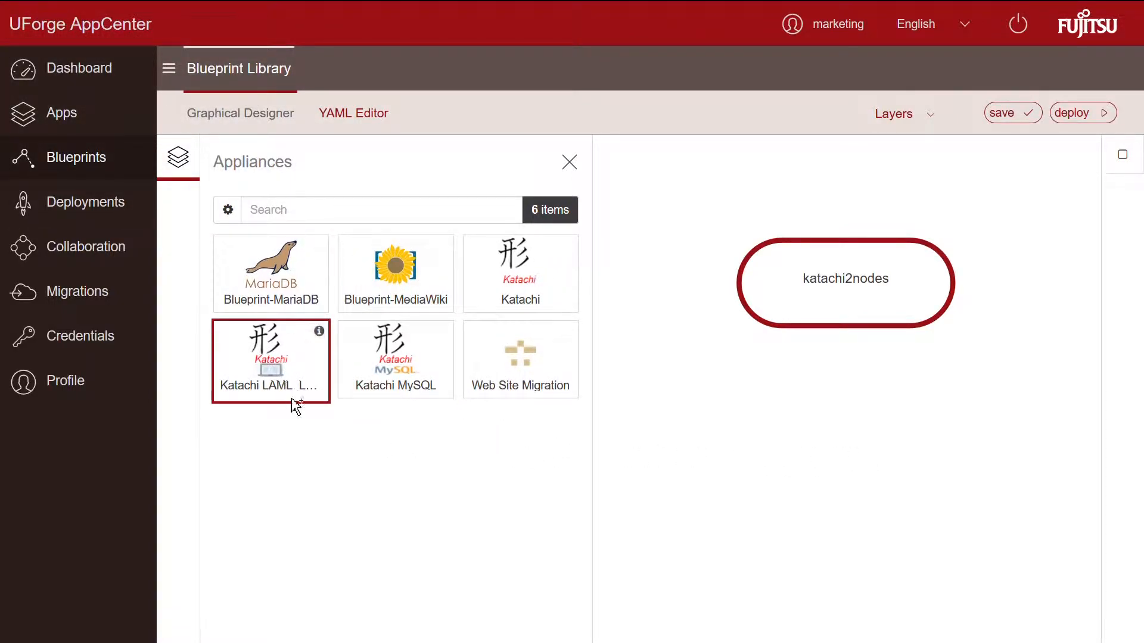
# Step: Add the Katachi MySQL and Katachi LAML_Lucee appliances to the katachi2nodes application
pyautogui.click(421, 383)
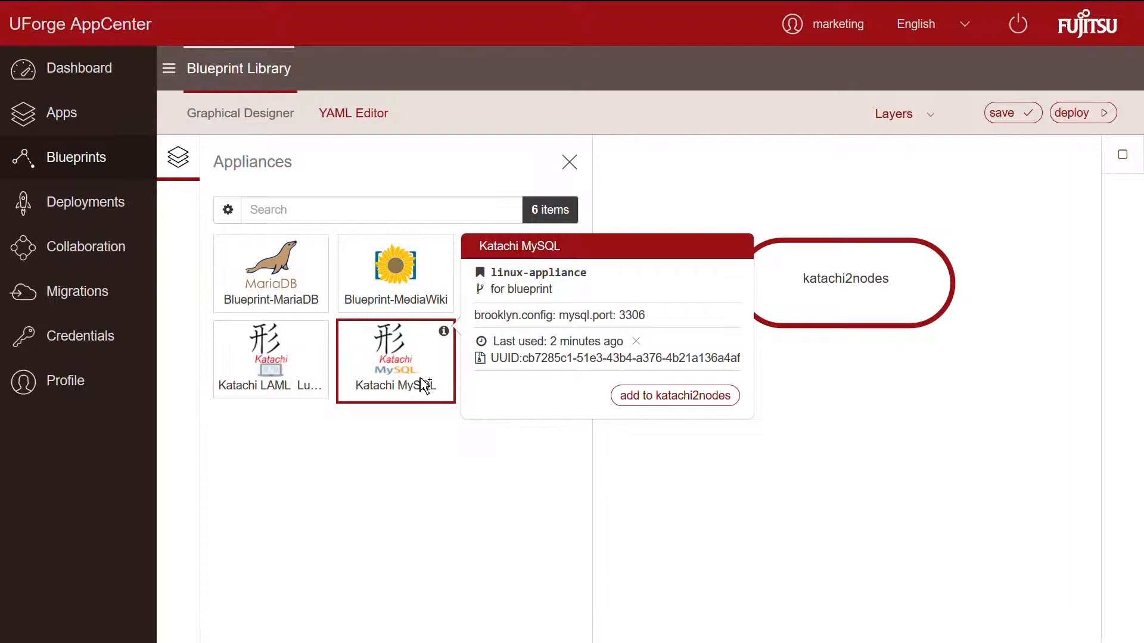
pyautogui.click(648, 398)
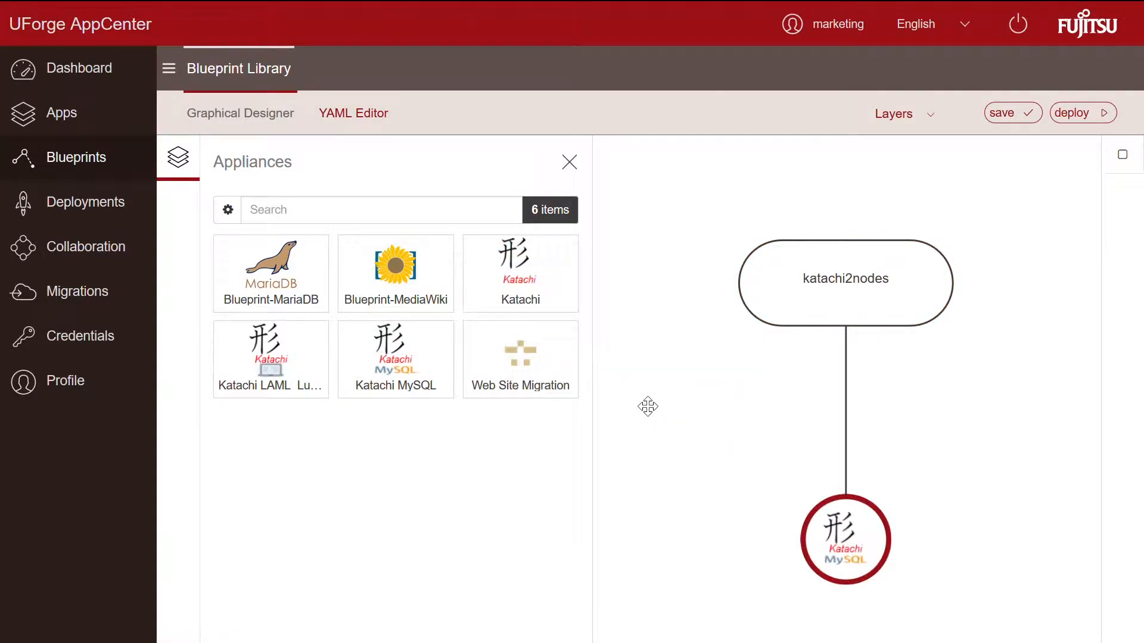
pyautogui.click(885, 306)
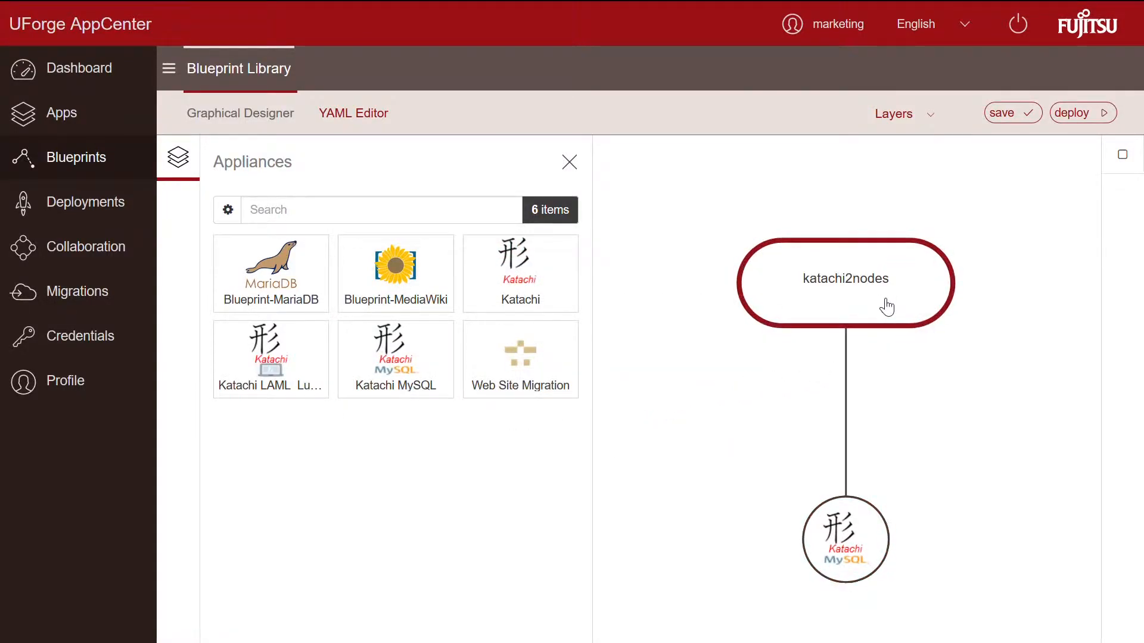
pyautogui.click(225, 352)
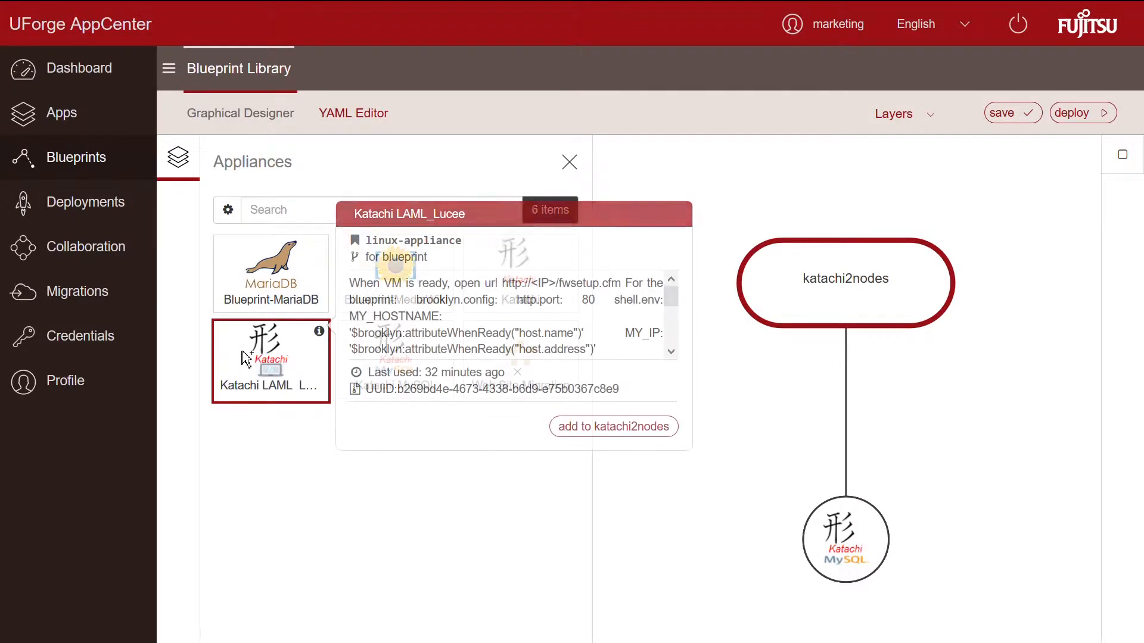
pyautogui.click(613, 427)
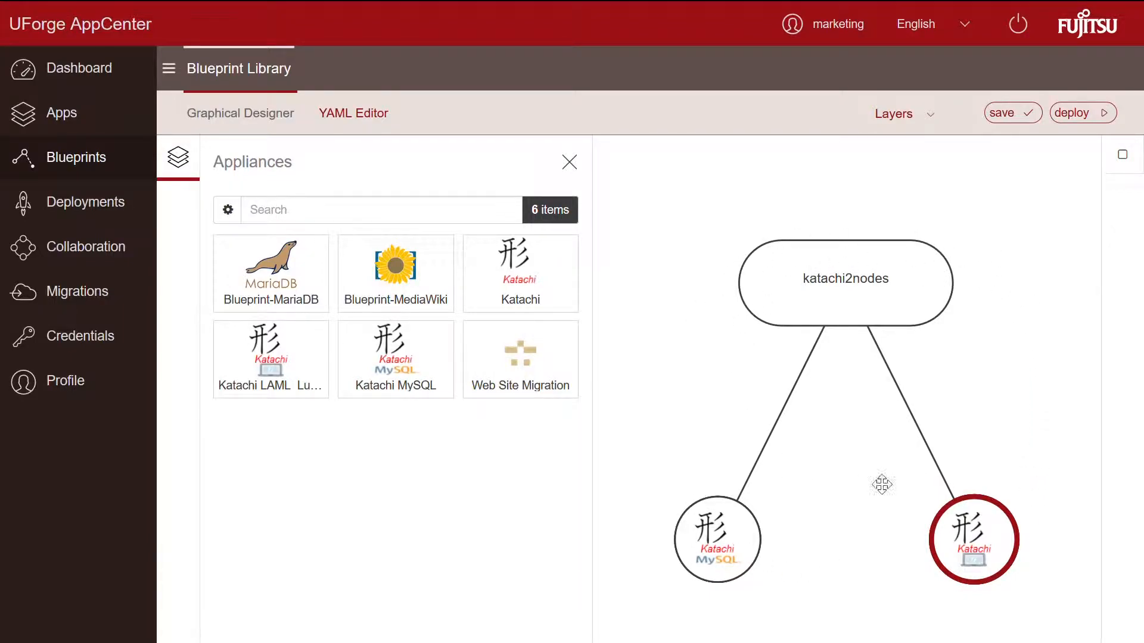
pyautogui.click(708, 540)
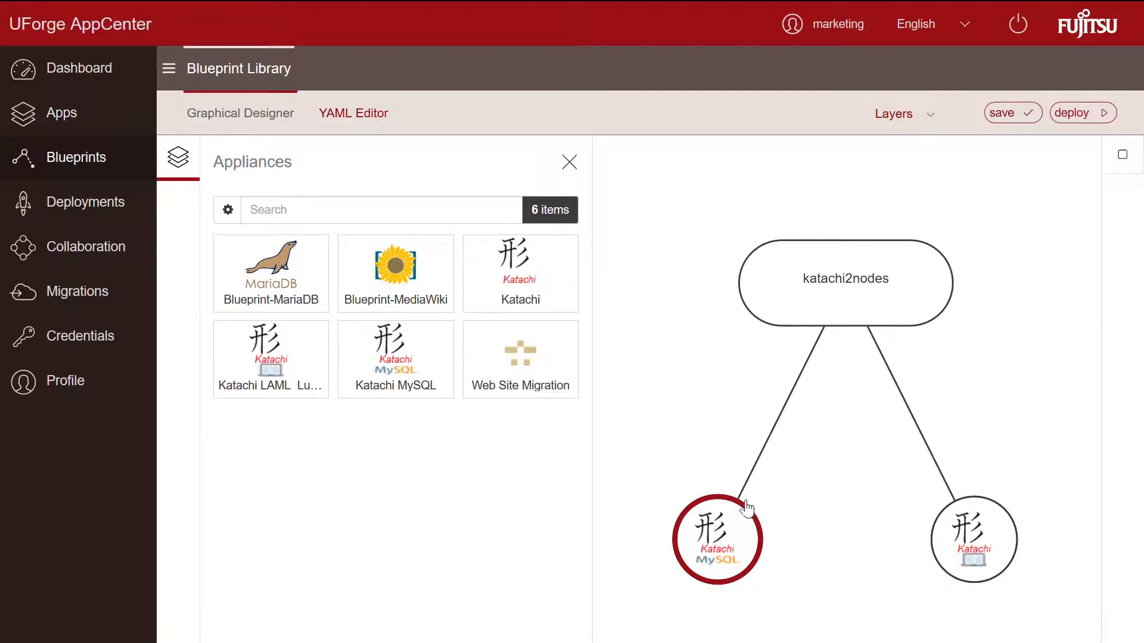
# Step: Set the Katachi MySQL node's reference ID and add a mysql.port setting of 3306
pyautogui.click(1124, 159)
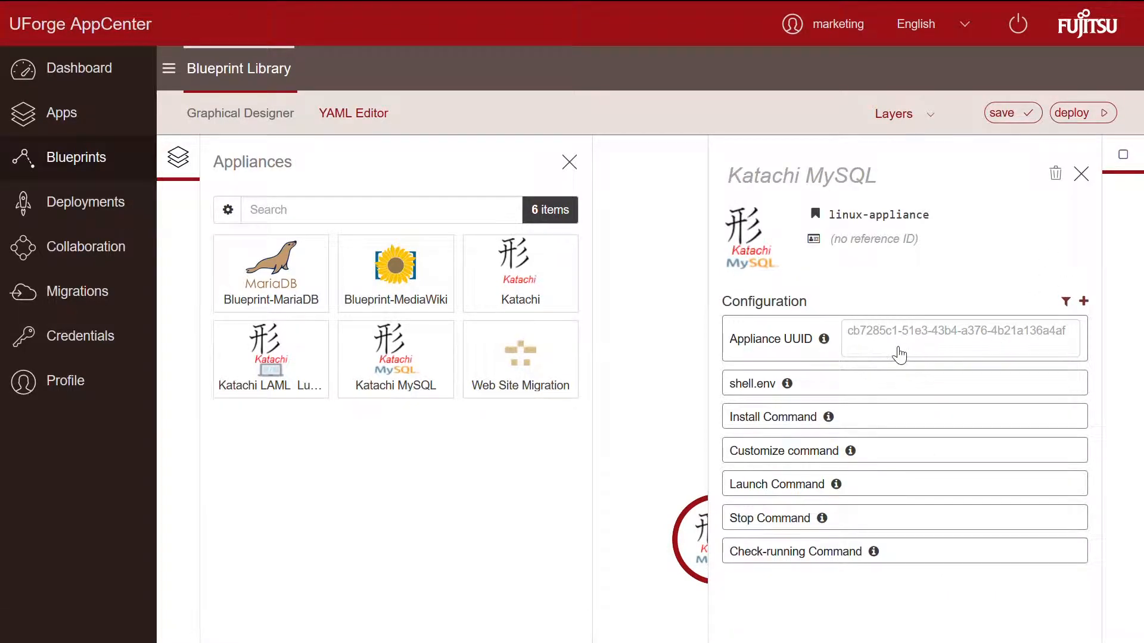
pyautogui.click(869, 250)
pyautogui.write('Katachi_MySQL')
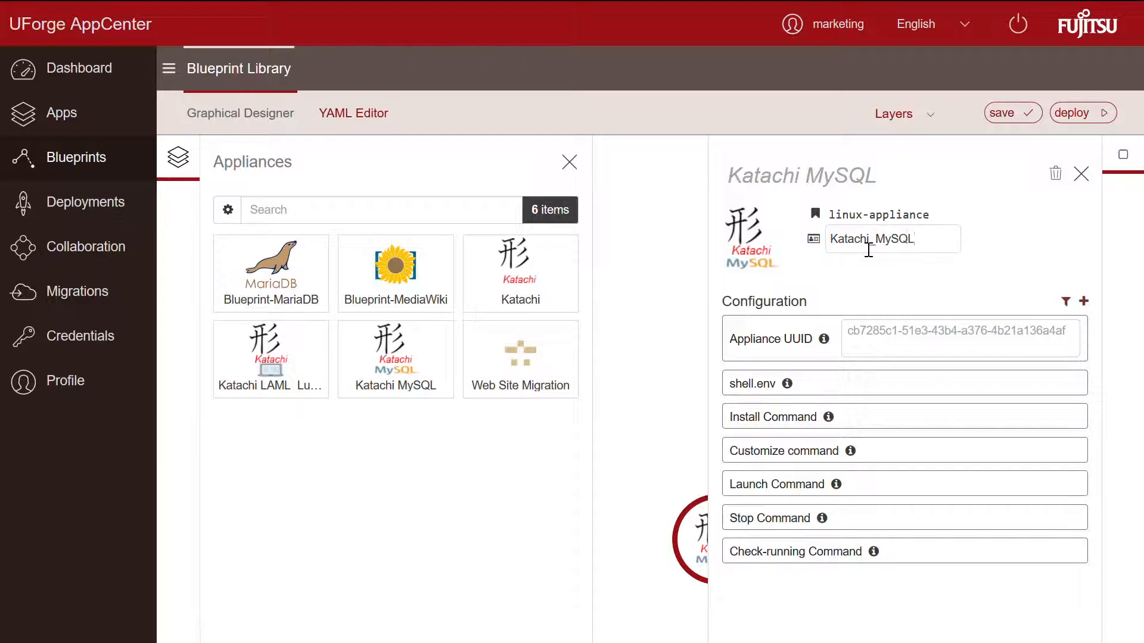
pyautogui.click(1083, 301)
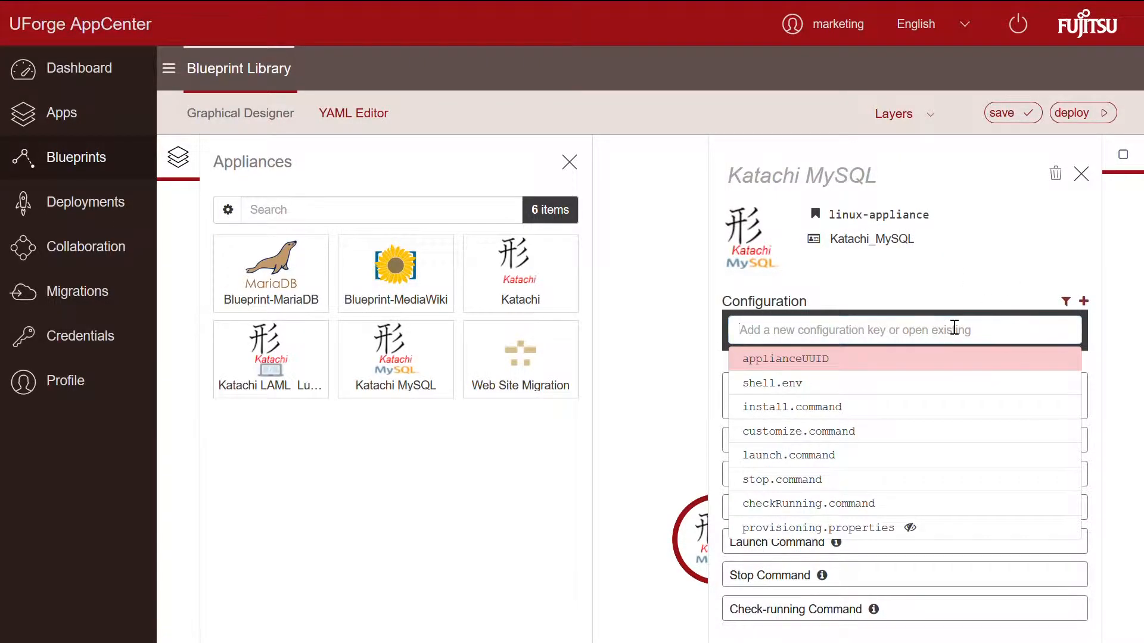
pyautogui.write('mysql')
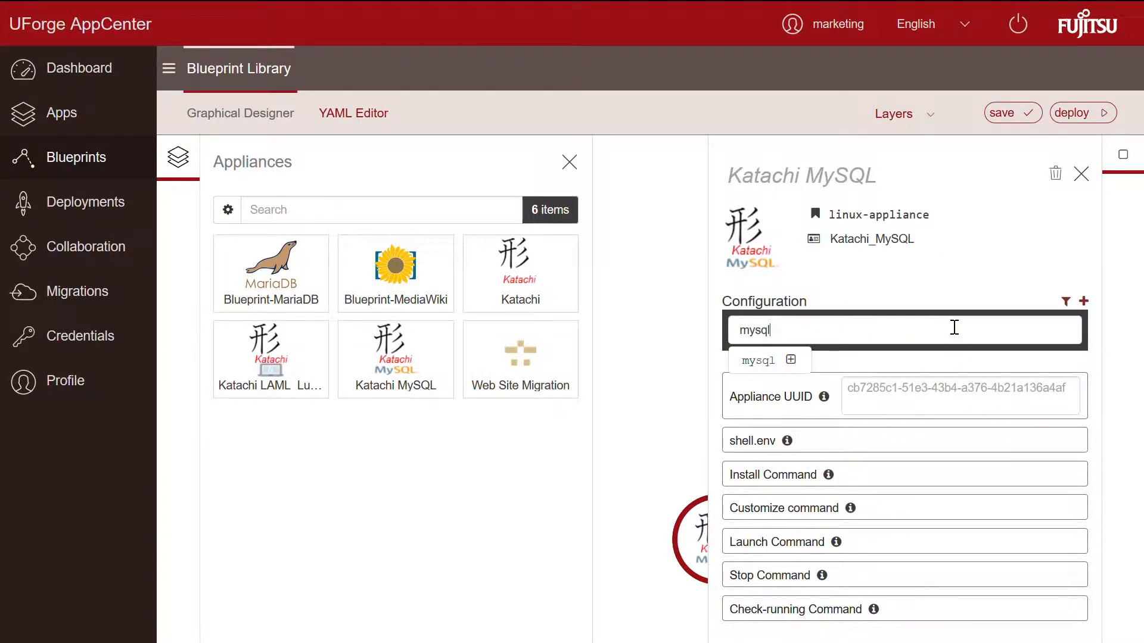
pyautogui.write('.port')
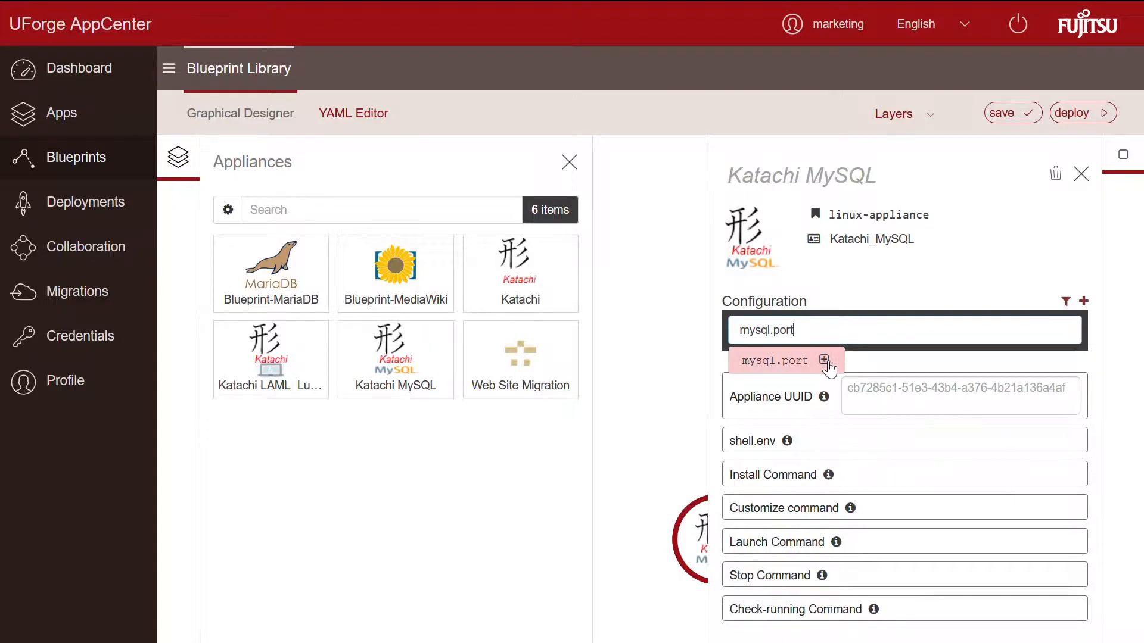
pyautogui.click(823, 361)
pyautogui.click(828, 630)
pyautogui.write('3306')
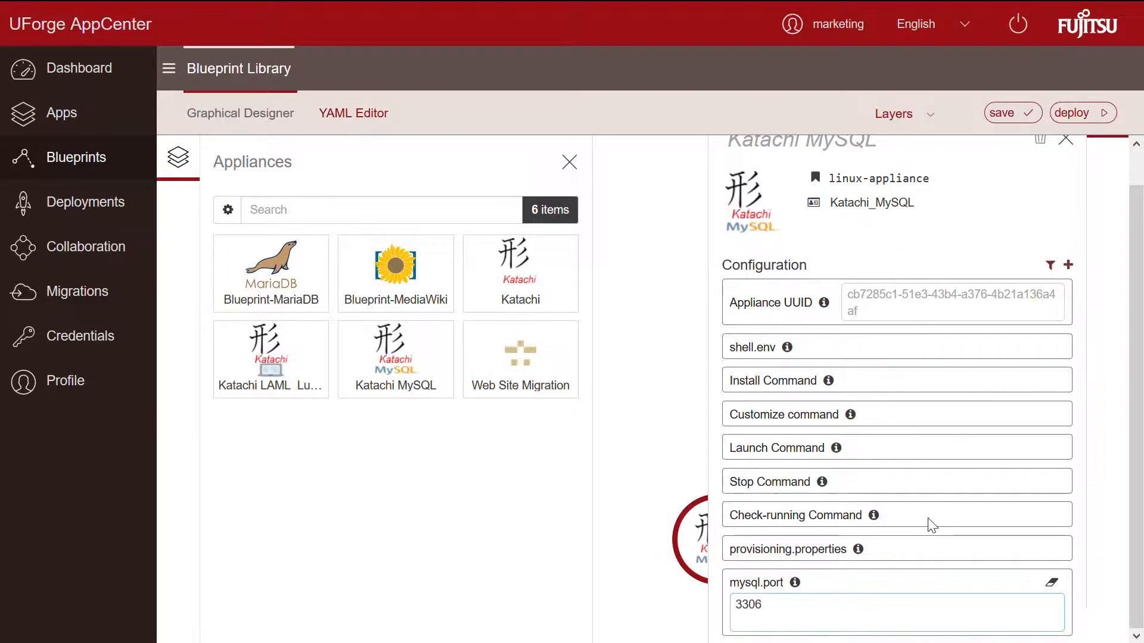
# Step: Add provisioning properties minRam 2048 and minCores 2, then save the blueprint and close the panel
pyautogui.click(840, 553)
pyautogui.click(812, 600)
pyautogui.write('minRam')
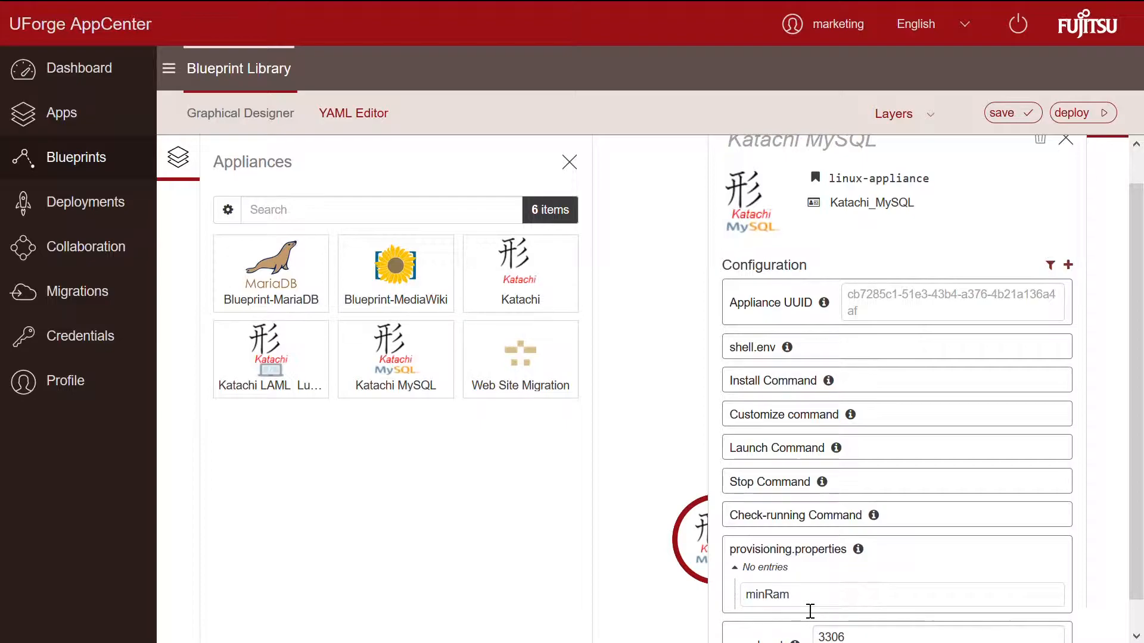
pyautogui.press('Return')
pyautogui.write('204')
pyautogui.write('min')
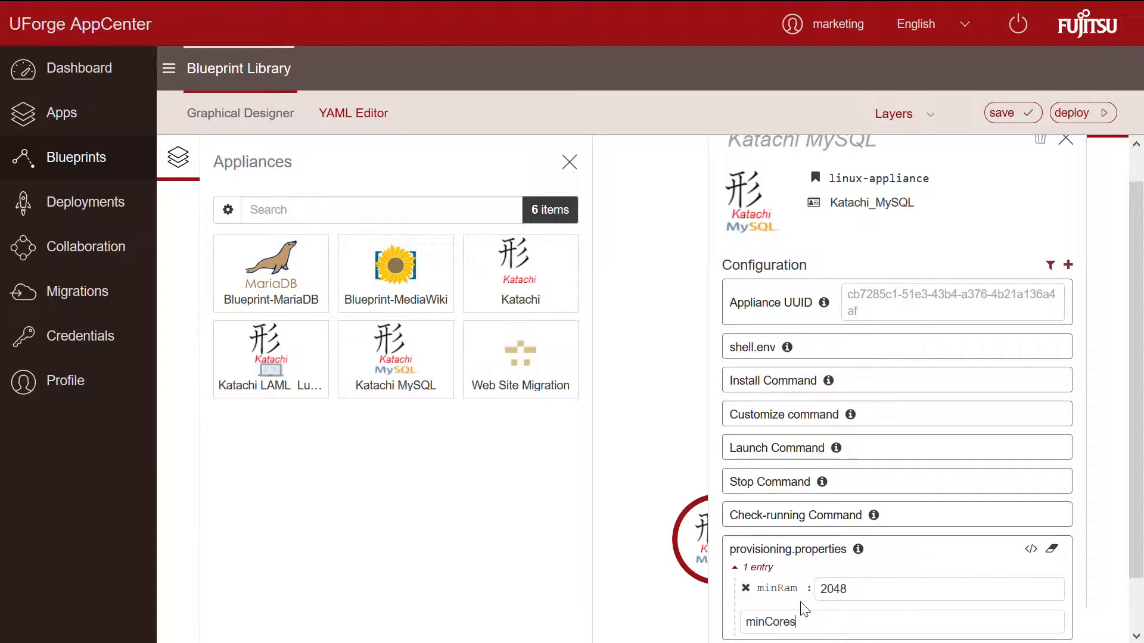
pyautogui.press('Return')
pyautogui.write('2')
pyautogui.click(1013, 113)
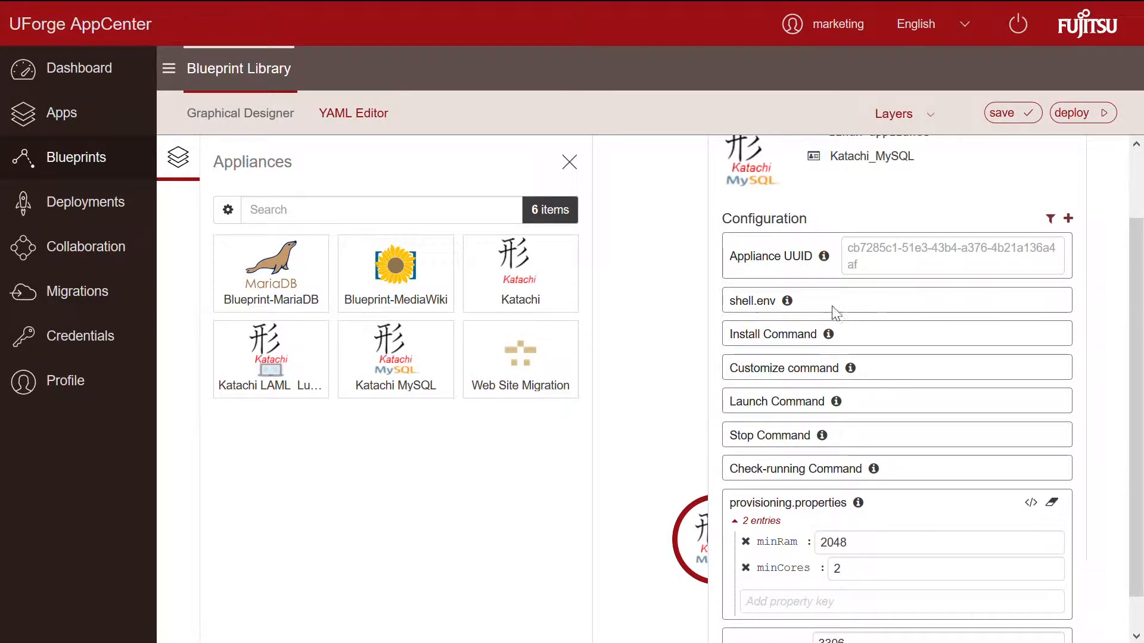
pyautogui.click(1007, 117)
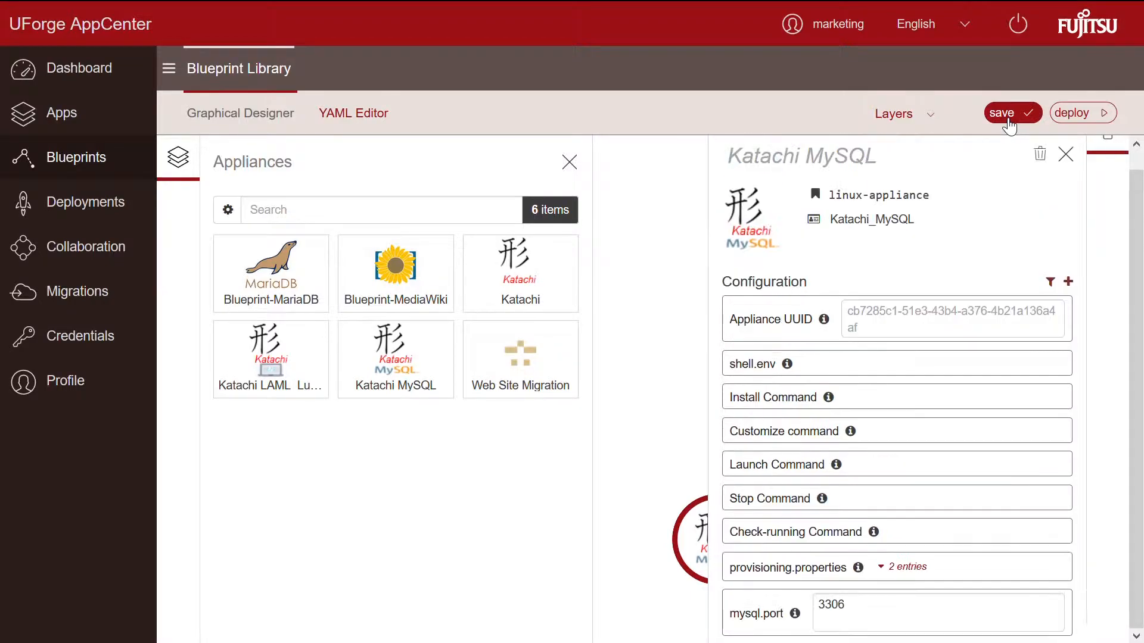
pyautogui.click(1065, 154)
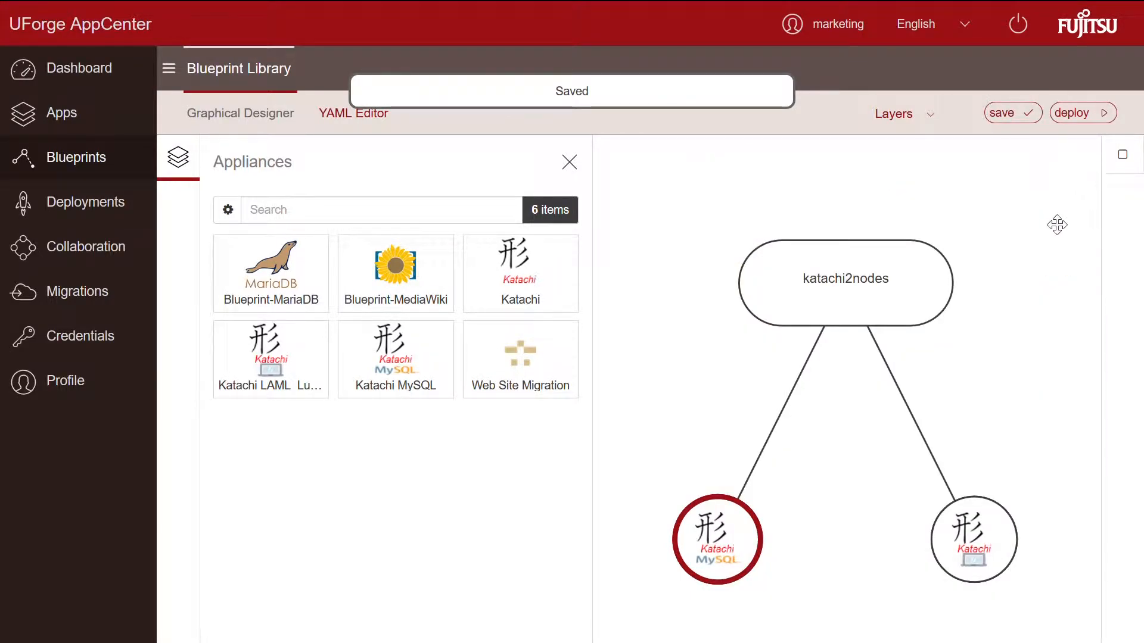
# Step: Add a provisioning.properties configuration key to the Katachi LAML_Lucee node
pyautogui.click(1008, 520)
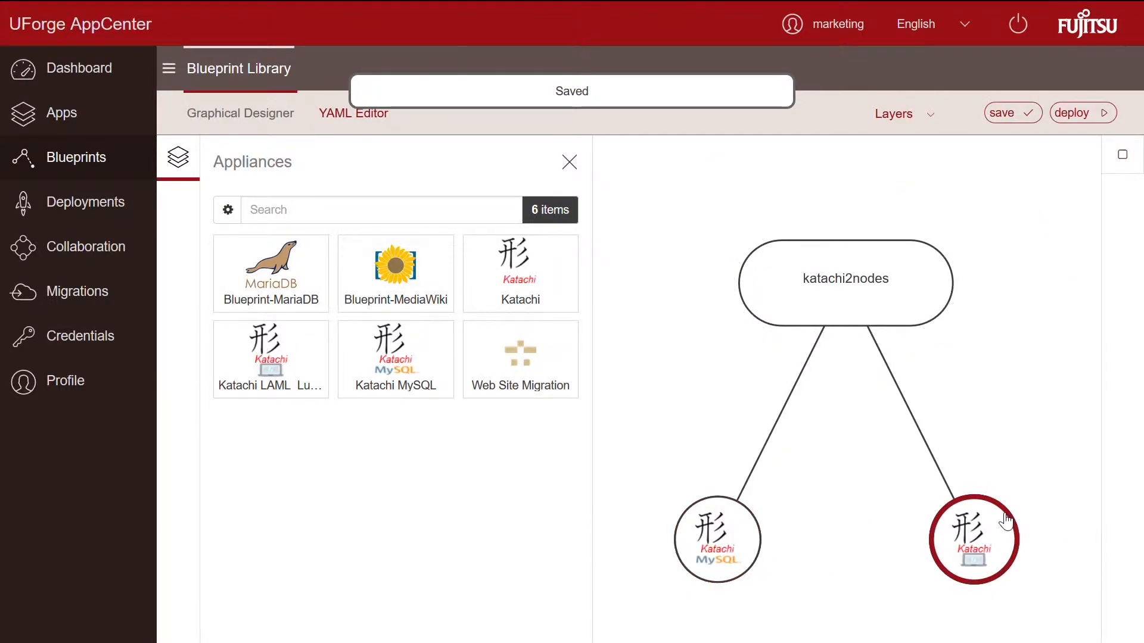
pyautogui.click(1122, 156)
pyautogui.click(1084, 302)
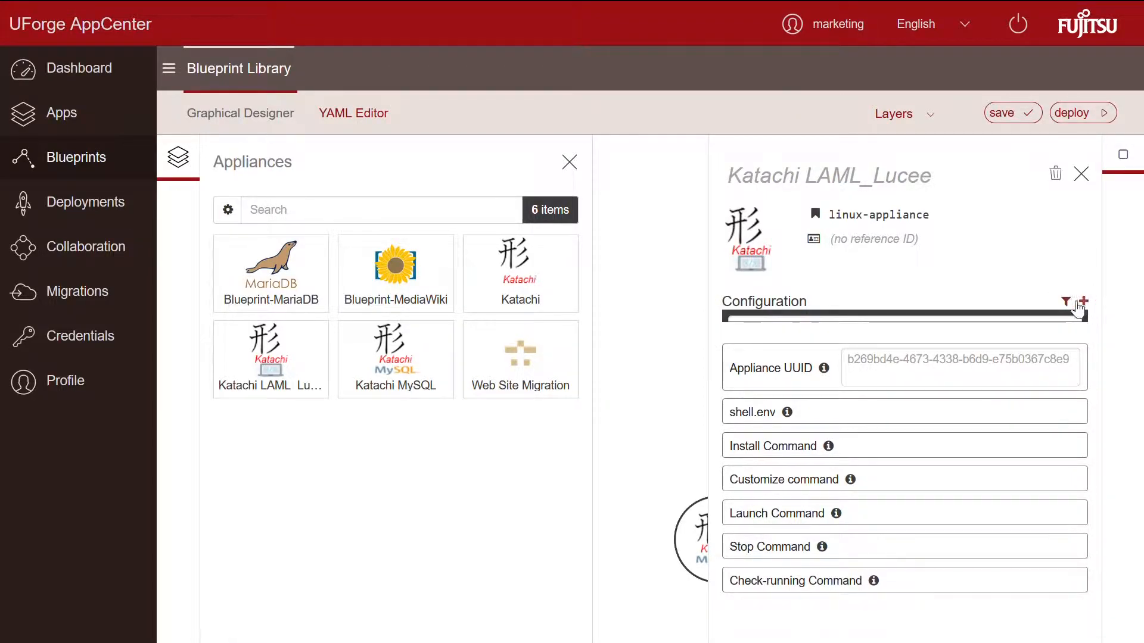
pyautogui.click(937, 329)
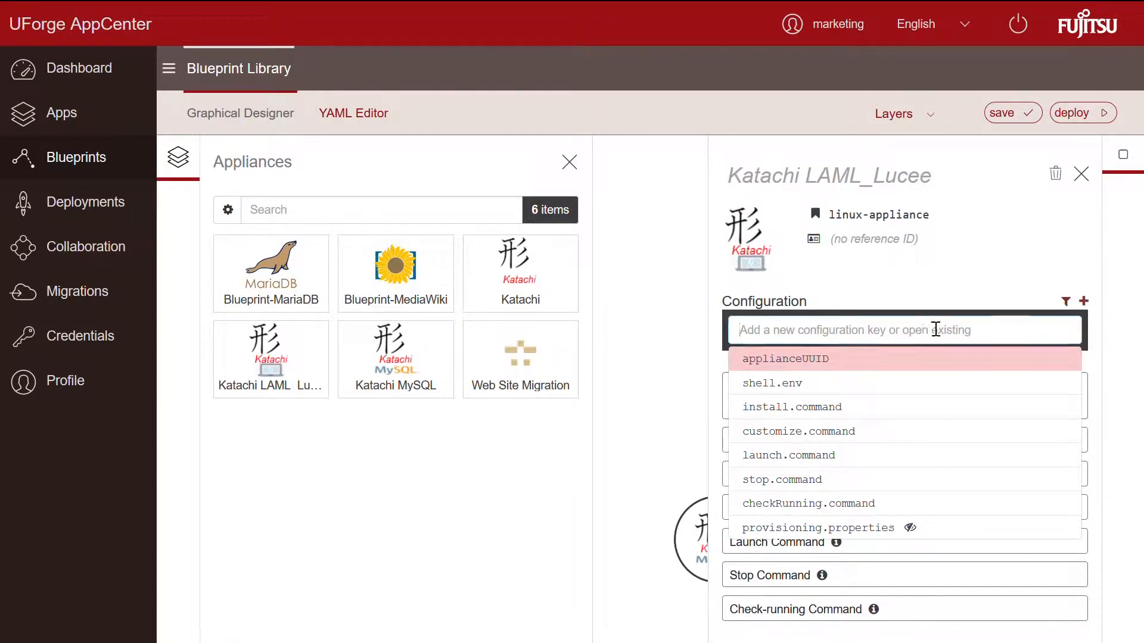
pyautogui.click(857, 530)
# Step: Set the Lucee node's provisioning properties minRam 2048 and minCores 2
pyautogui.click(810, 622)
pyautogui.write('minRam')
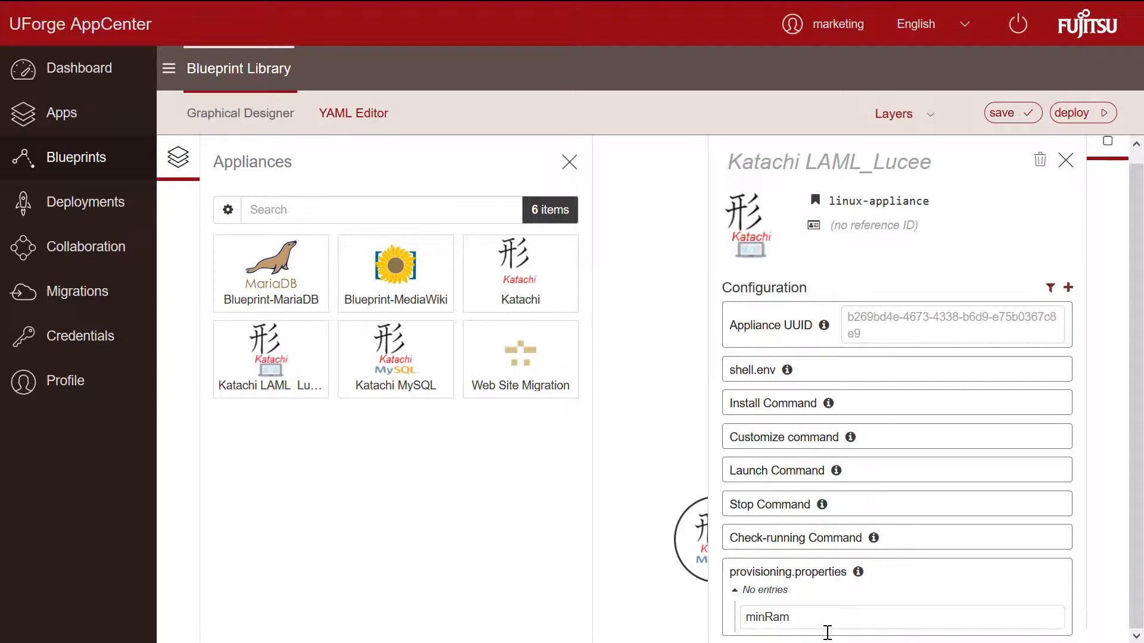
pyautogui.press('Return')
pyautogui.write('2048')
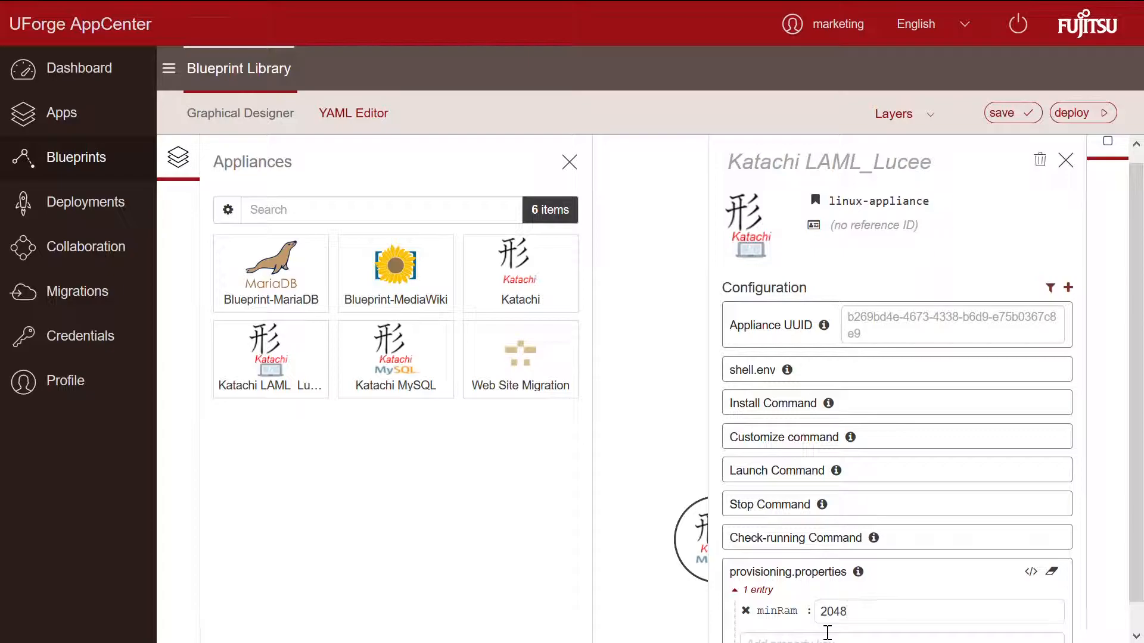
pyautogui.click(828, 632)
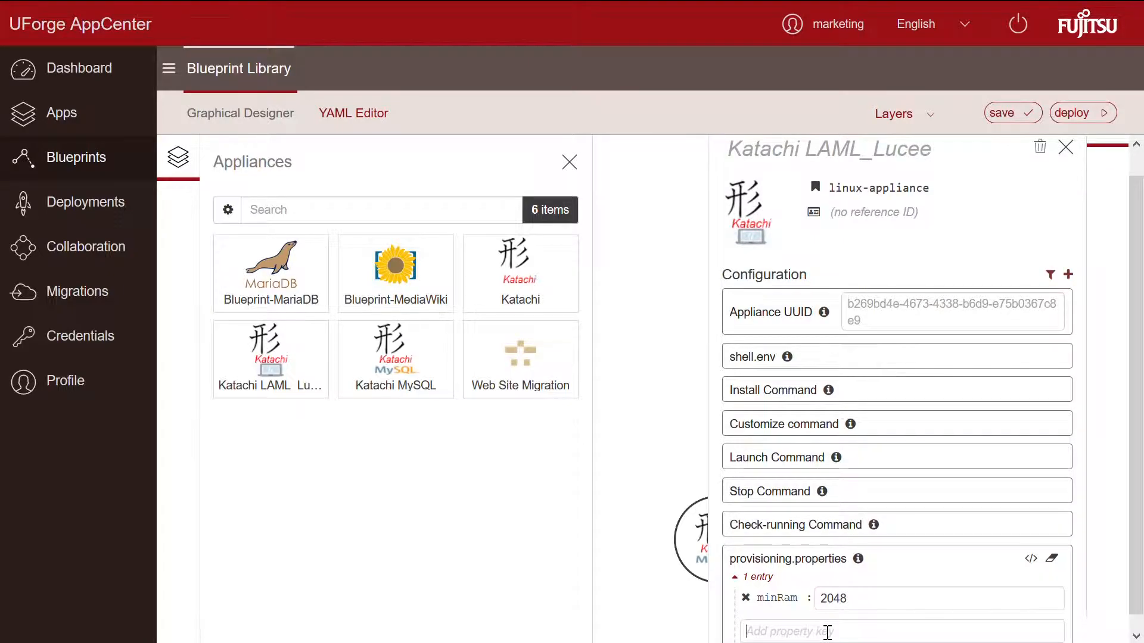
pyautogui.write('minCores')
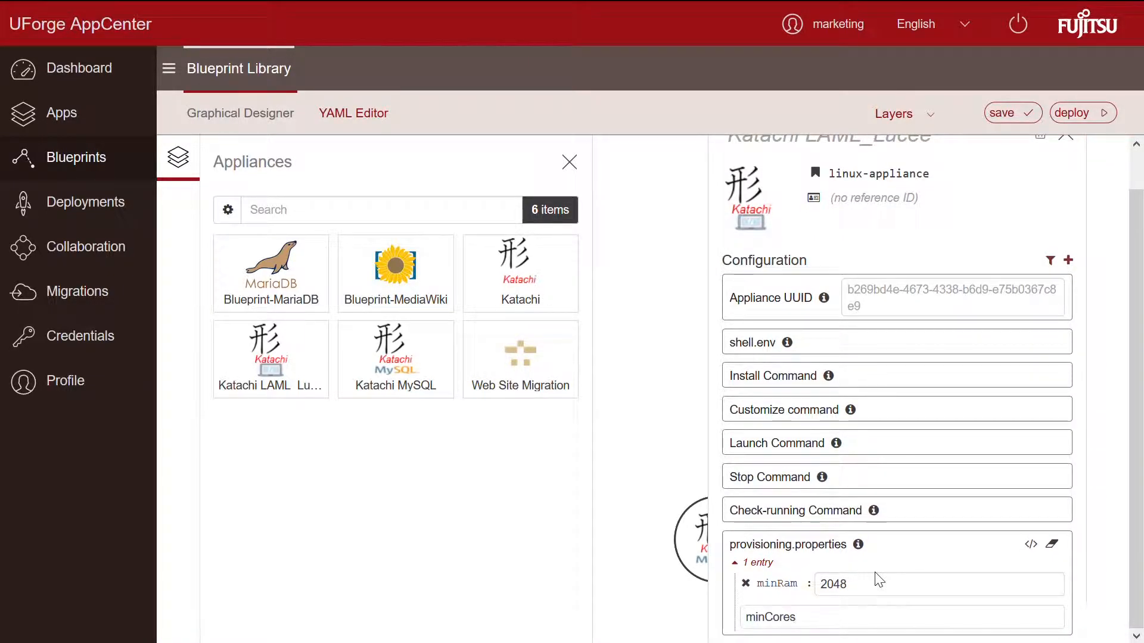
pyautogui.press('Return')
pyautogui.write('2')
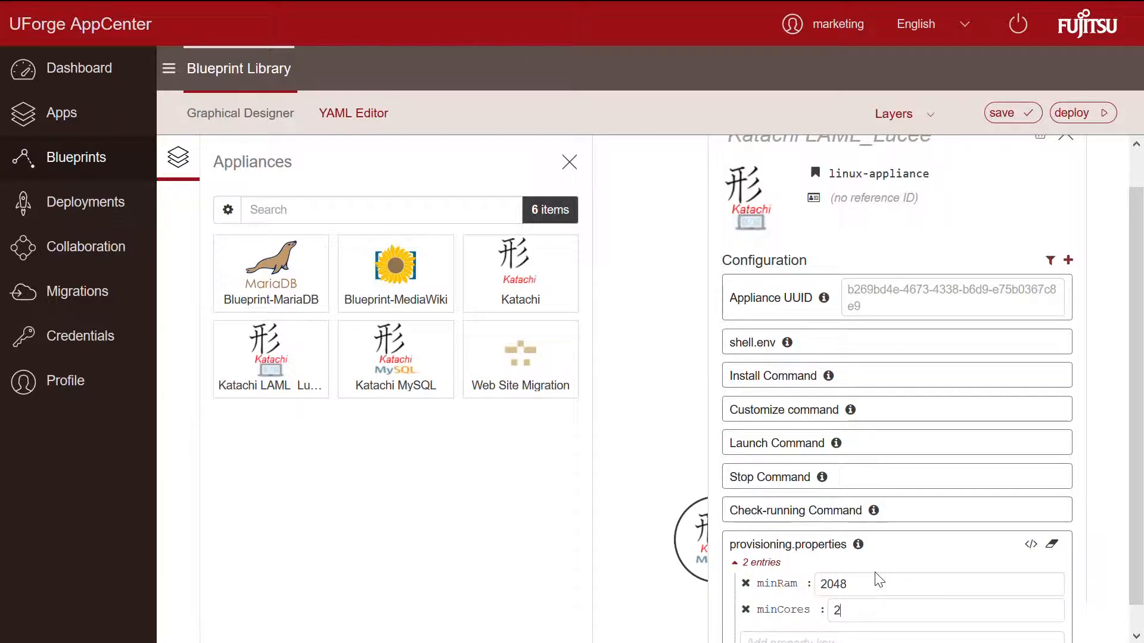
pyautogui.click(1012, 113)
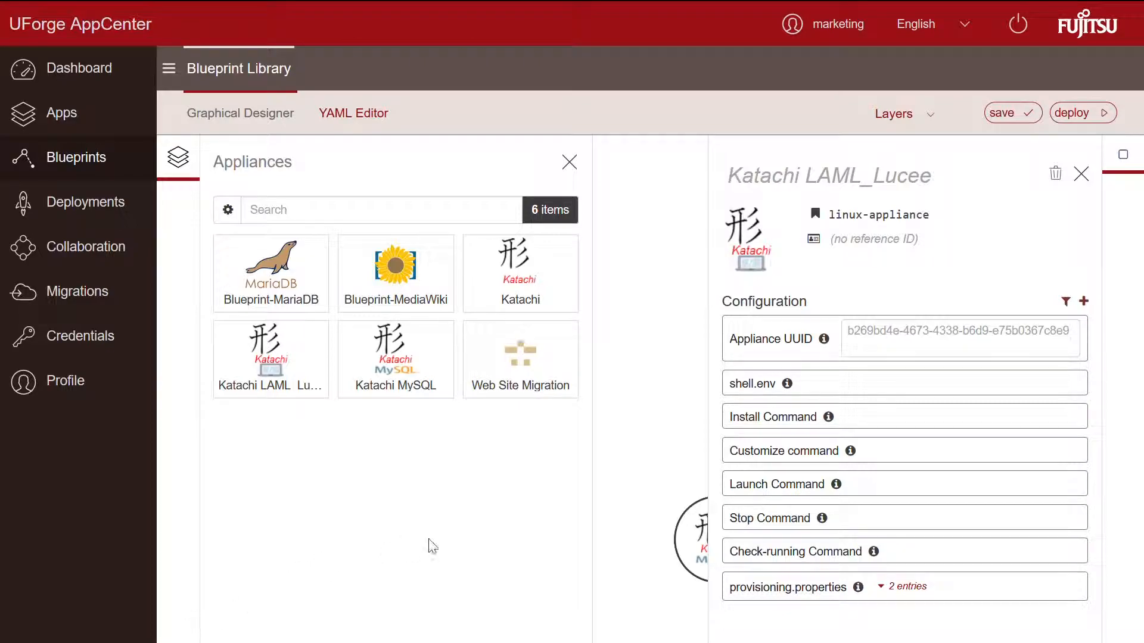
# Step: Add shell.env variable MY_HOSTNAME with the host name reference copied from the notes
pyautogui.click(785, 385)
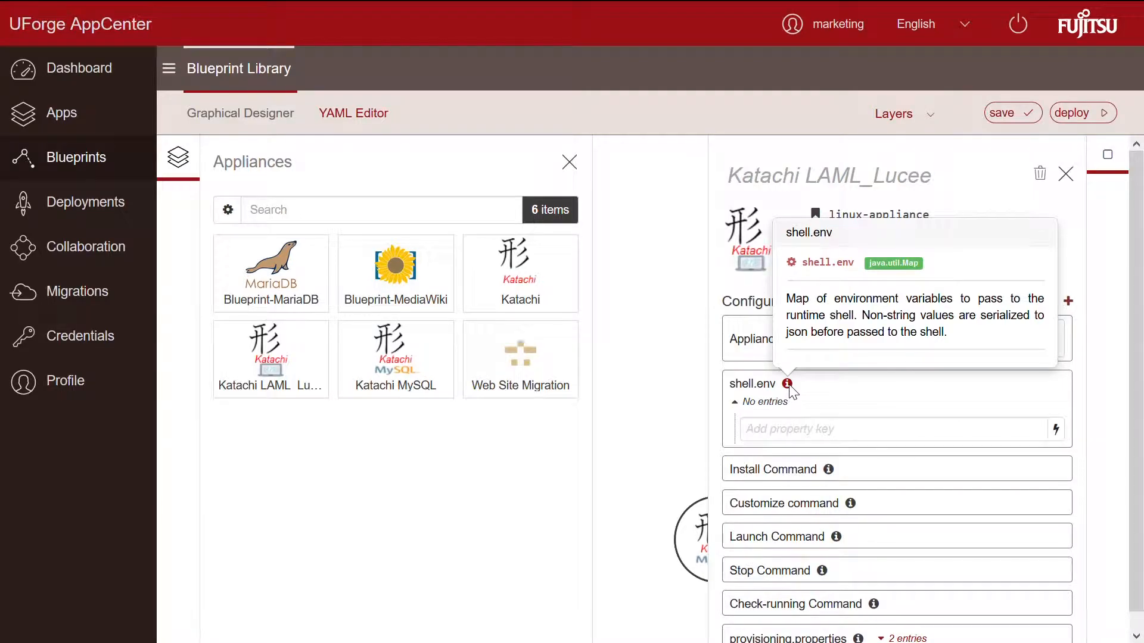
pyautogui.click(781, 437)
pyautogui.write('MY_')
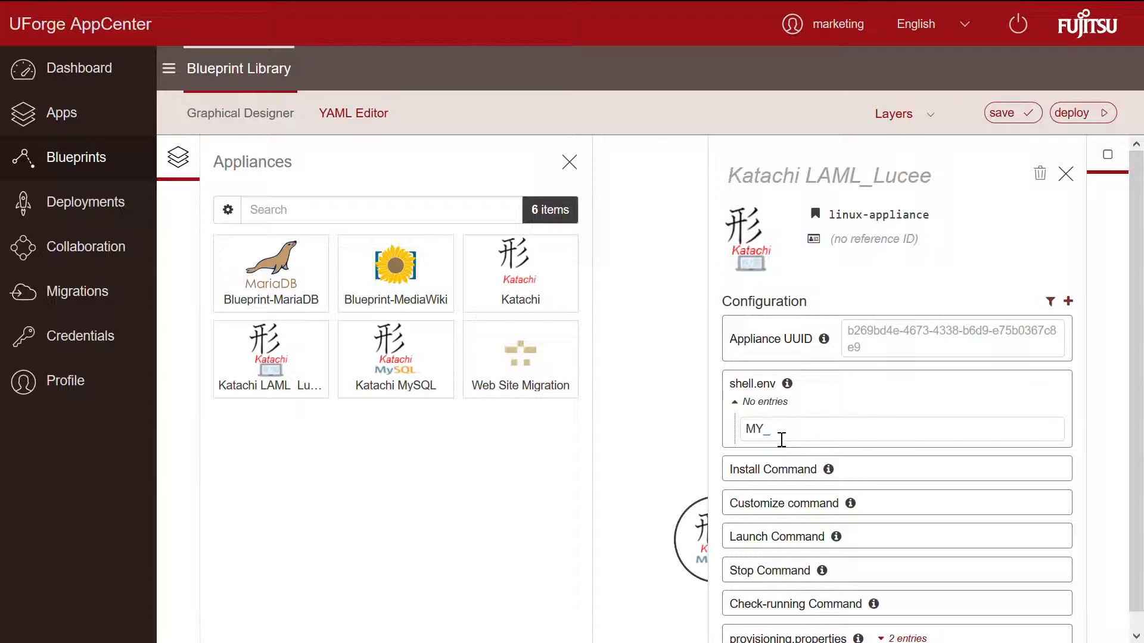
pyautogui.write('STNAME')
pyautogui.press('Return')
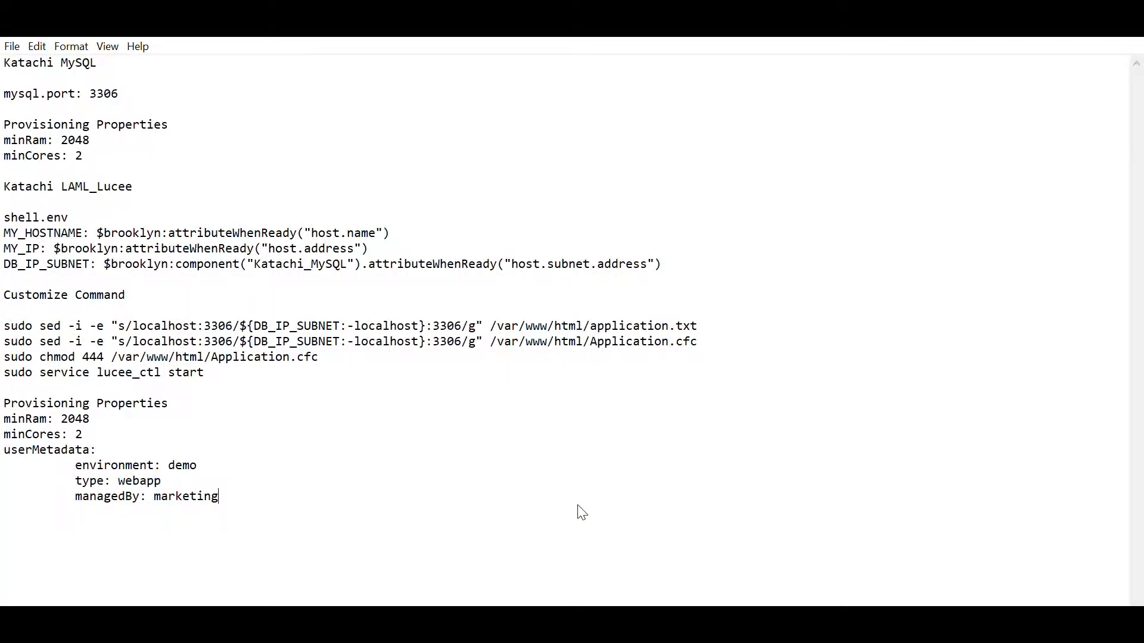
pyautogui.moveTo(97, 233); pyautogui.dragTo(409, 223)
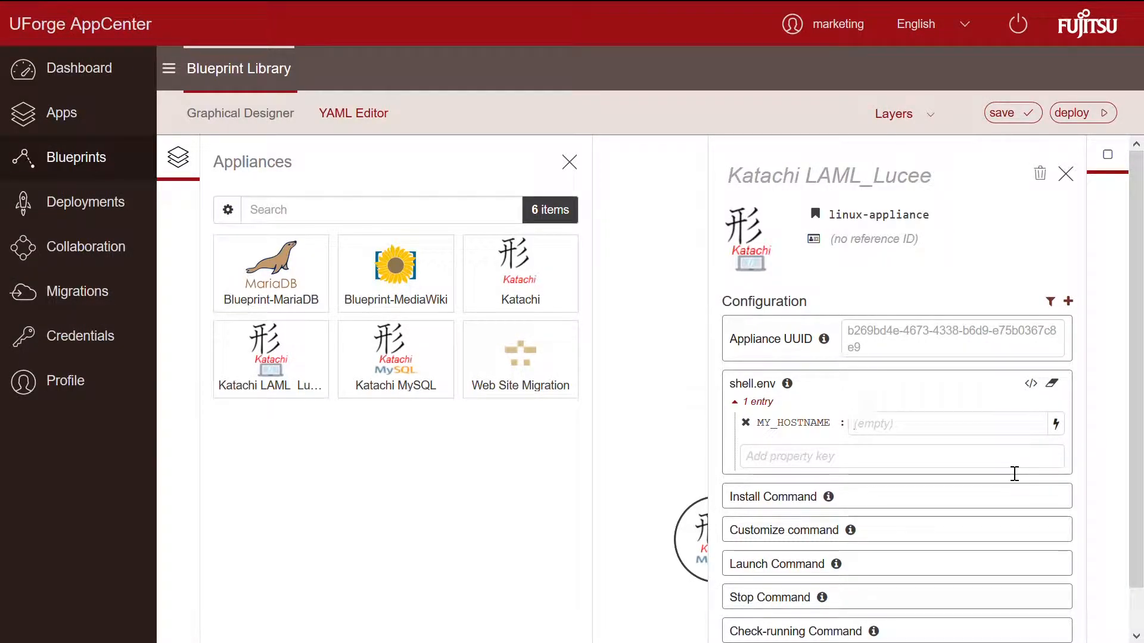
pyautogui.write('$brooklyn:attributeWhenReady("host.name")')
# Step: Add shell.env variable MY_IP with the host address reference from the notes
pyautogui.click(920, 470)
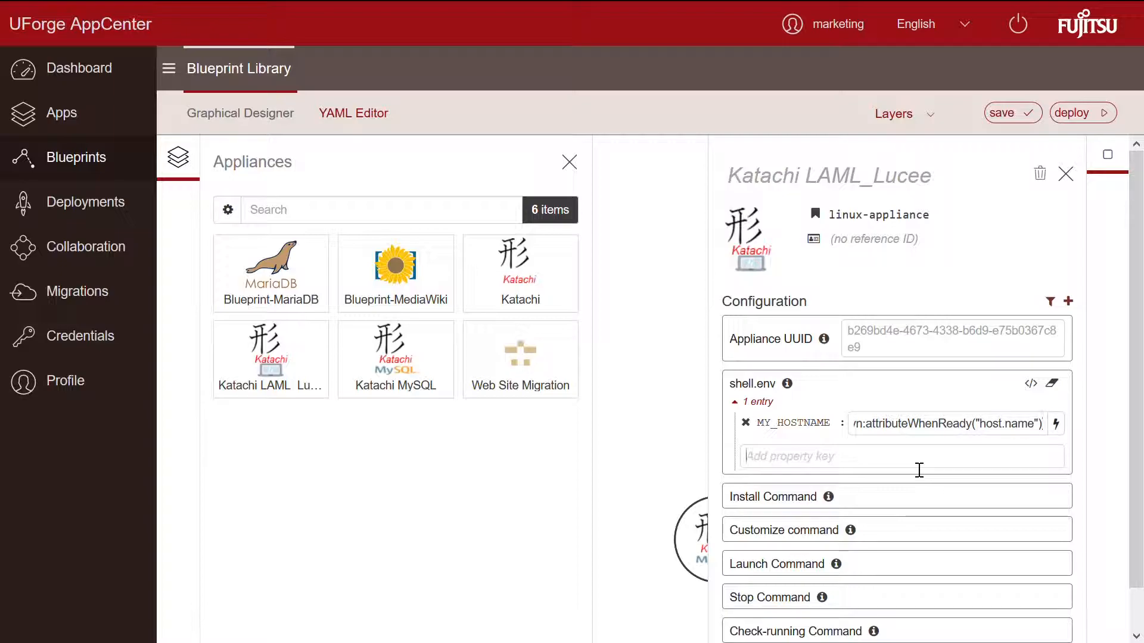
pyautogui.write('MY_')
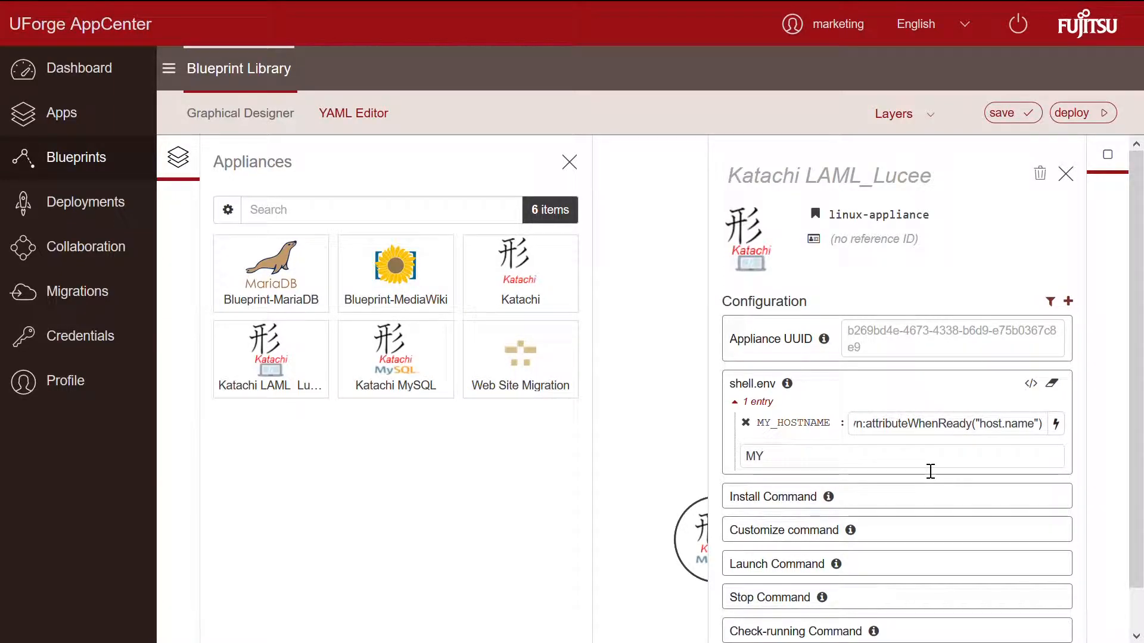
pyautogui.write('IP')
pyautogui.press('Return')
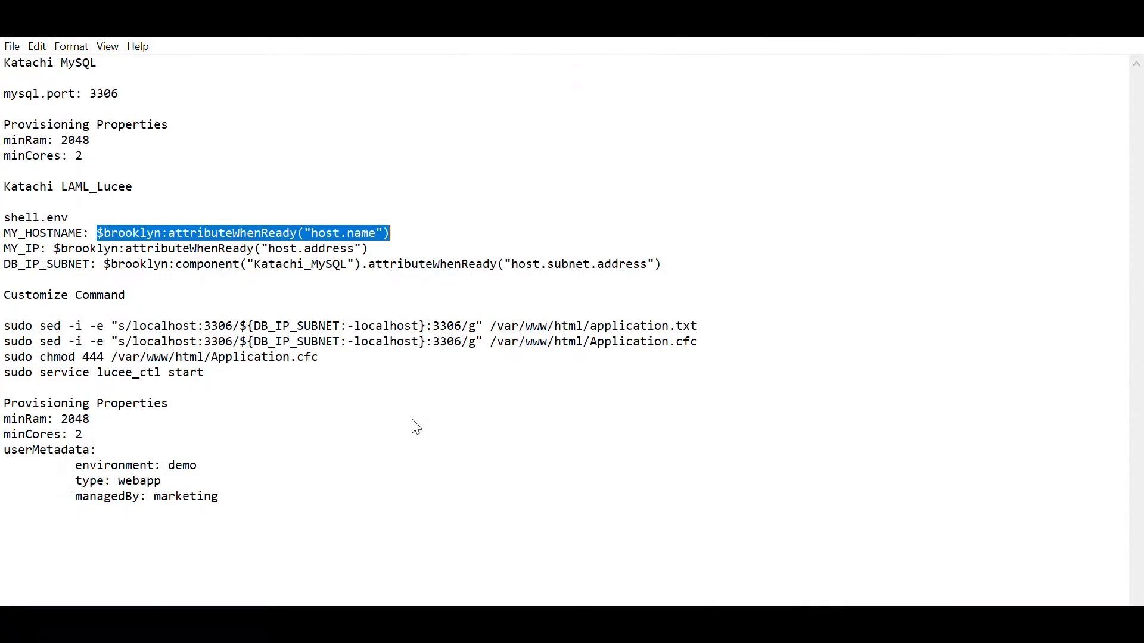
pyautogui.moveTo(55, 249); pyautogui.dragTo(387, 238)
pyautogui.hotkey('ctrl', 'c')
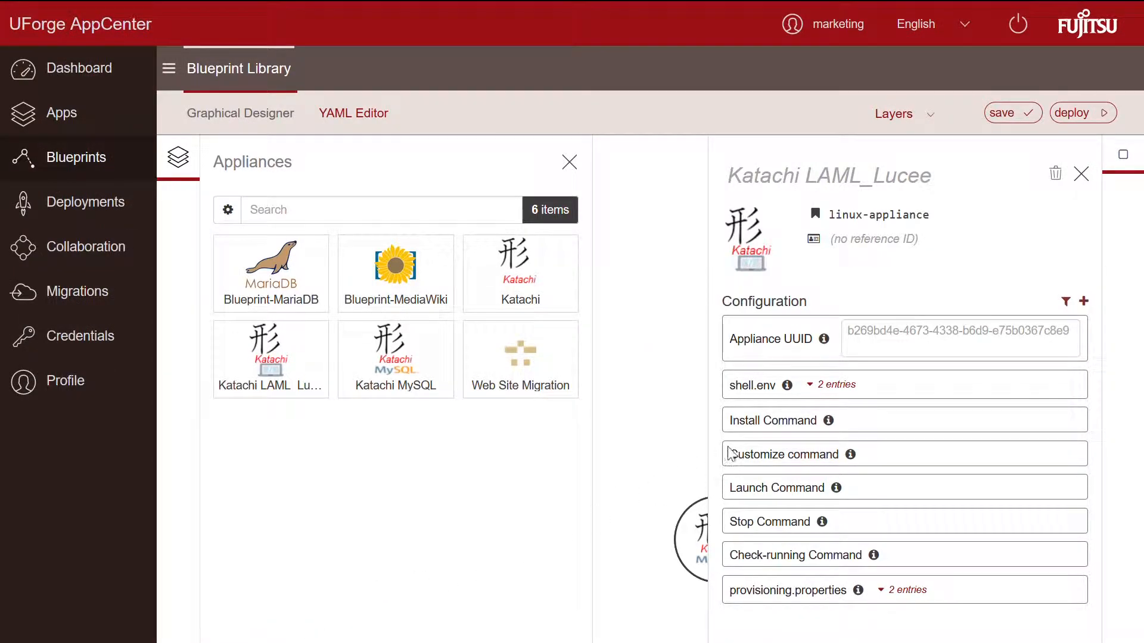
pyautogui.click(820, 389)
pyautogui.click(837, 459)
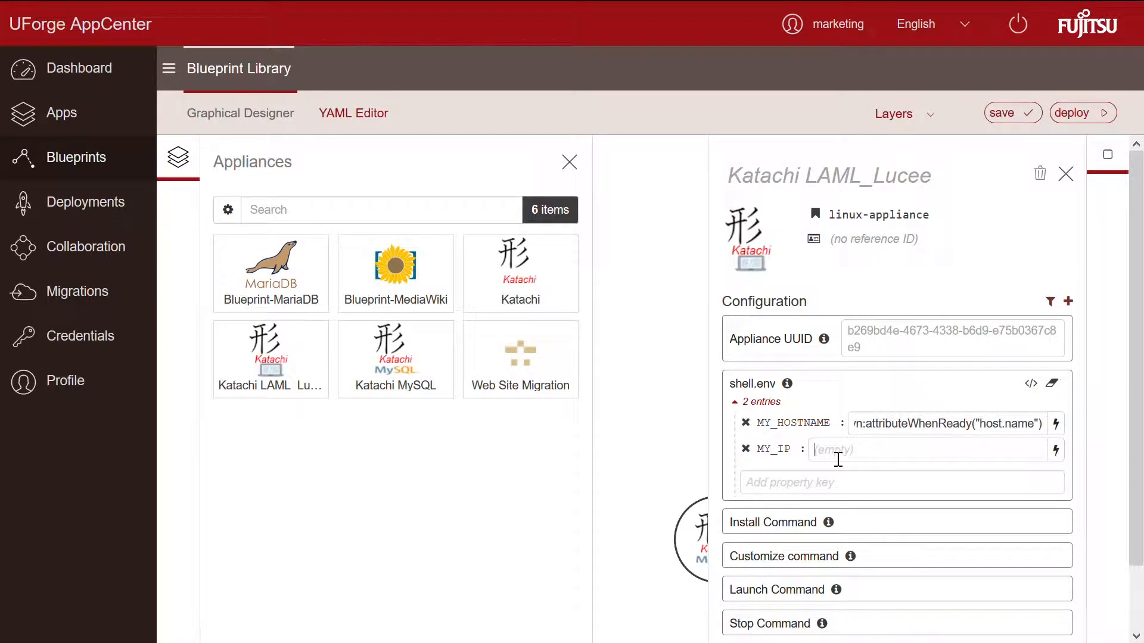
pyautogui.hotkey('ctrl', 'v')
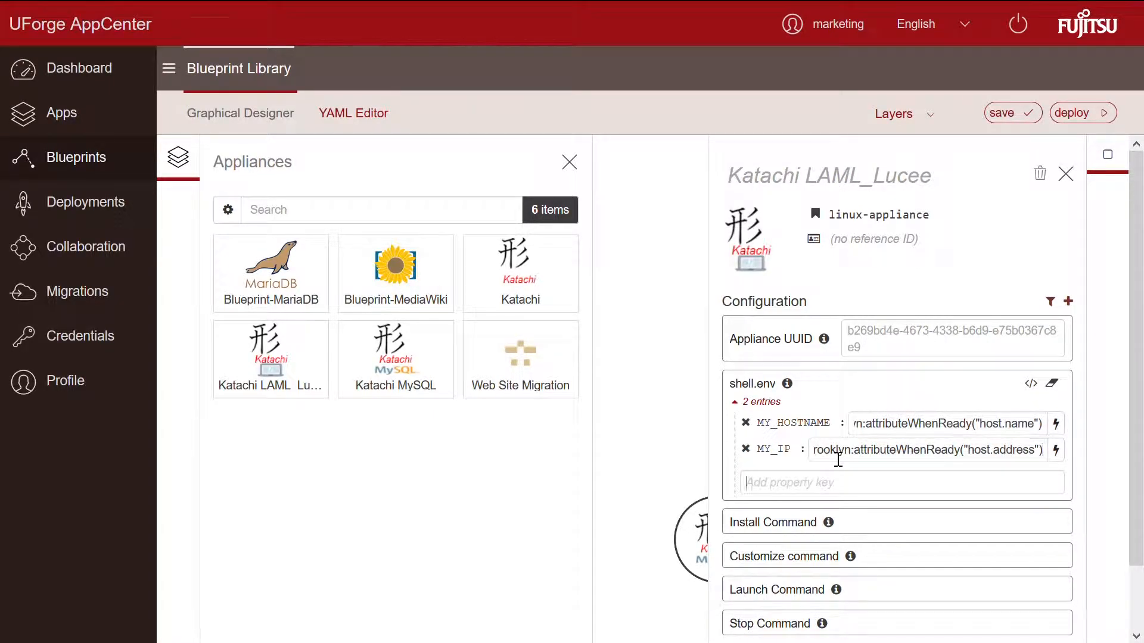
# Step: Add shell.env variable DB_IP_SUBNET with the subnet address reference from the notes
pyautogui.write('DB_IP_SUBNET')
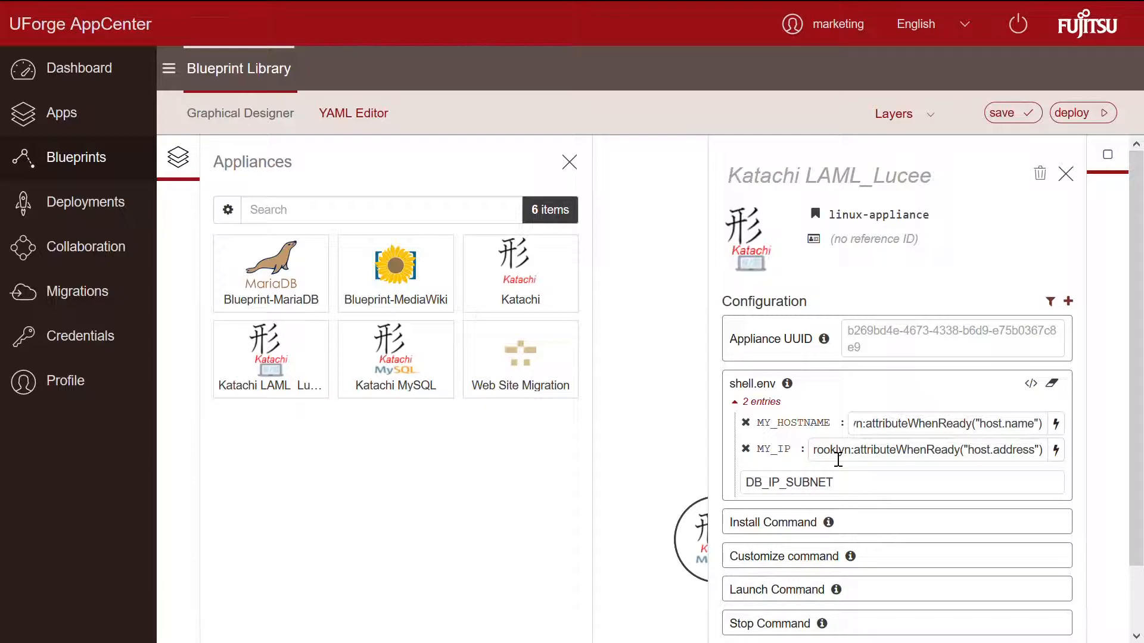
pyautogui.press('Return')
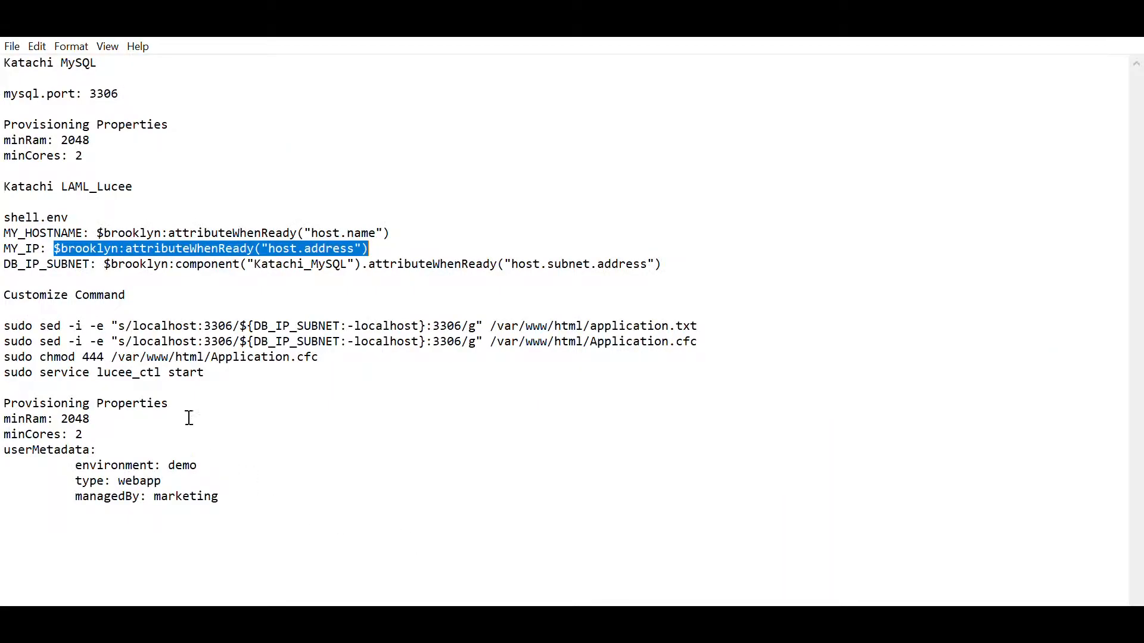
pyautogui.doubleClick(136, 264)
pyautogui.moveTo(176, 253); pyautogui.dragTo(672, 254)
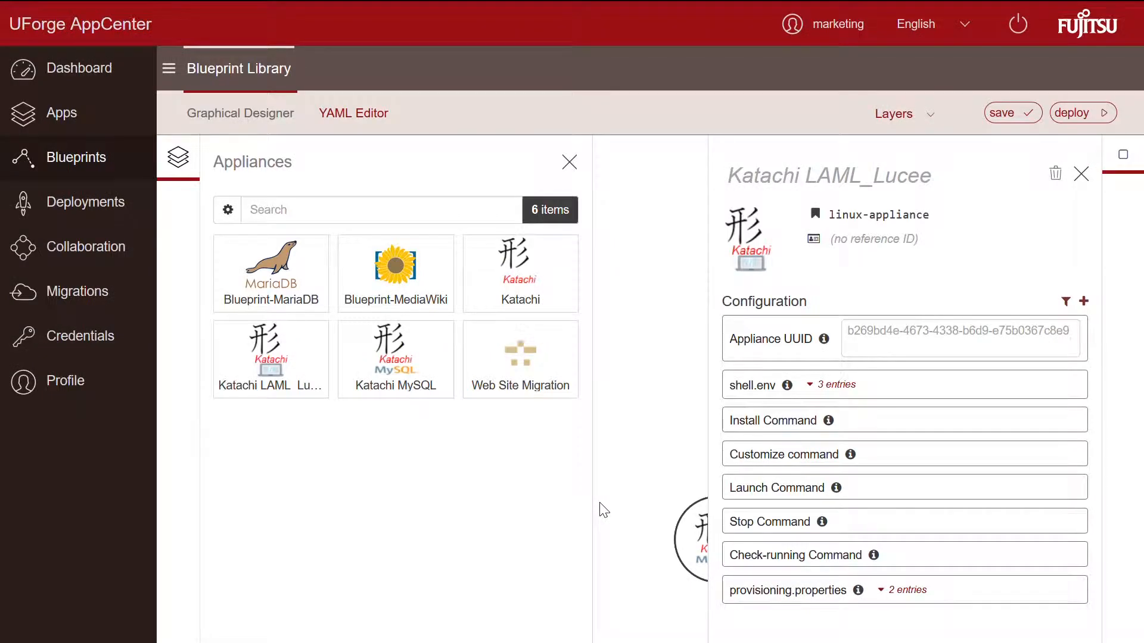
pyautogui.click(816, 387)
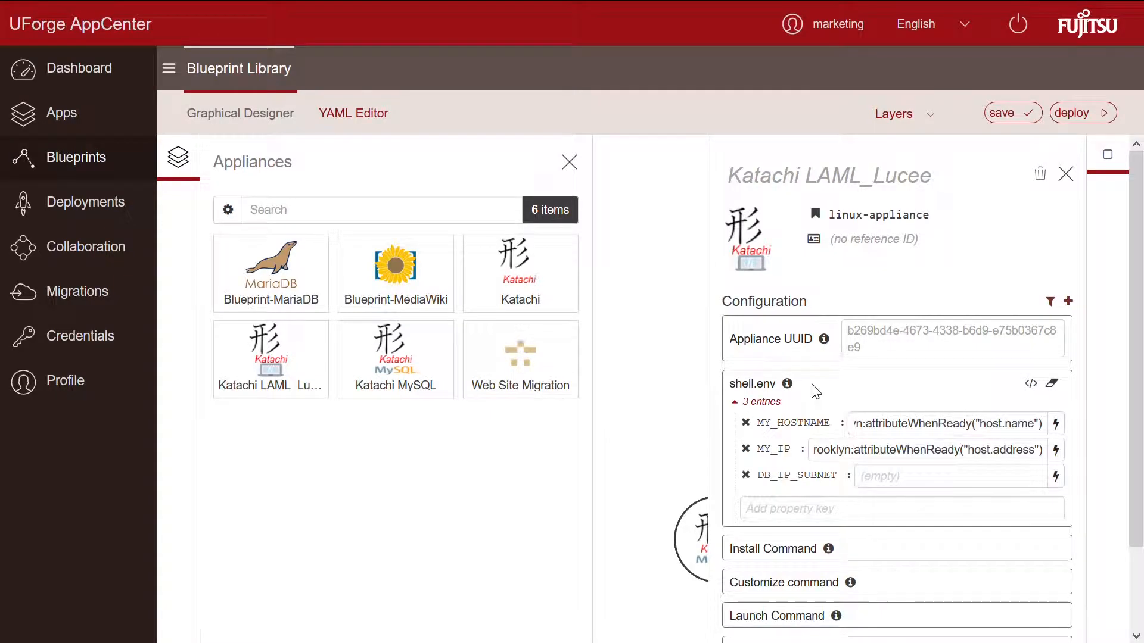
pyautogui.click(882, 480)
pyautogui.write('$brooklyn:attributeWhenReady("host.subnet.address")')
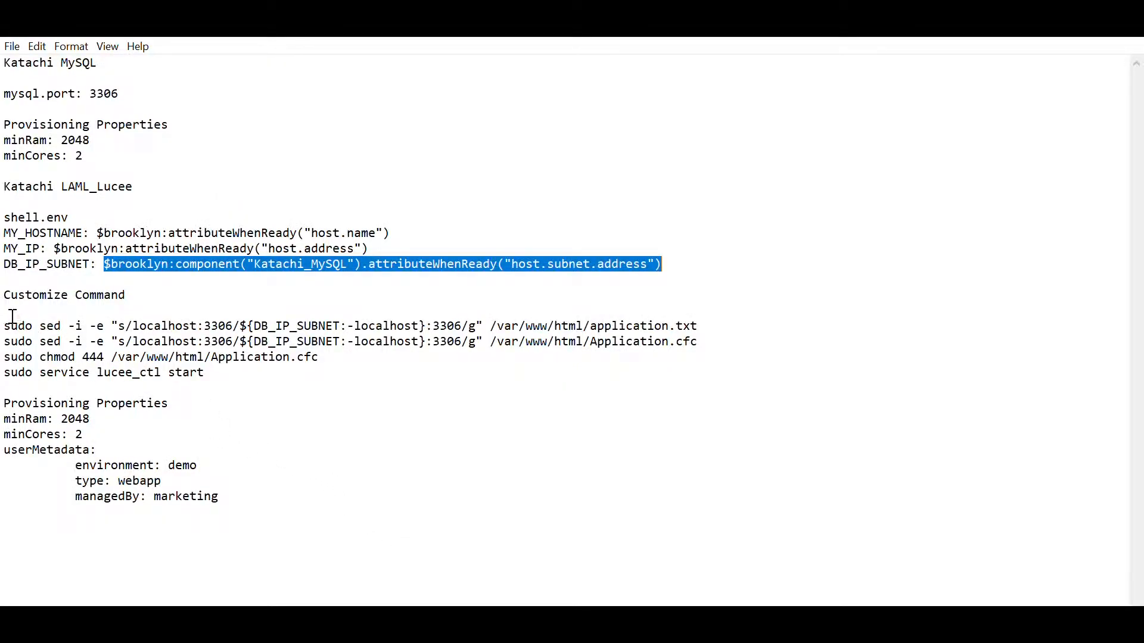
pyautogui.moveTo(4, 325); pyautogui.dragTo(338, 360)
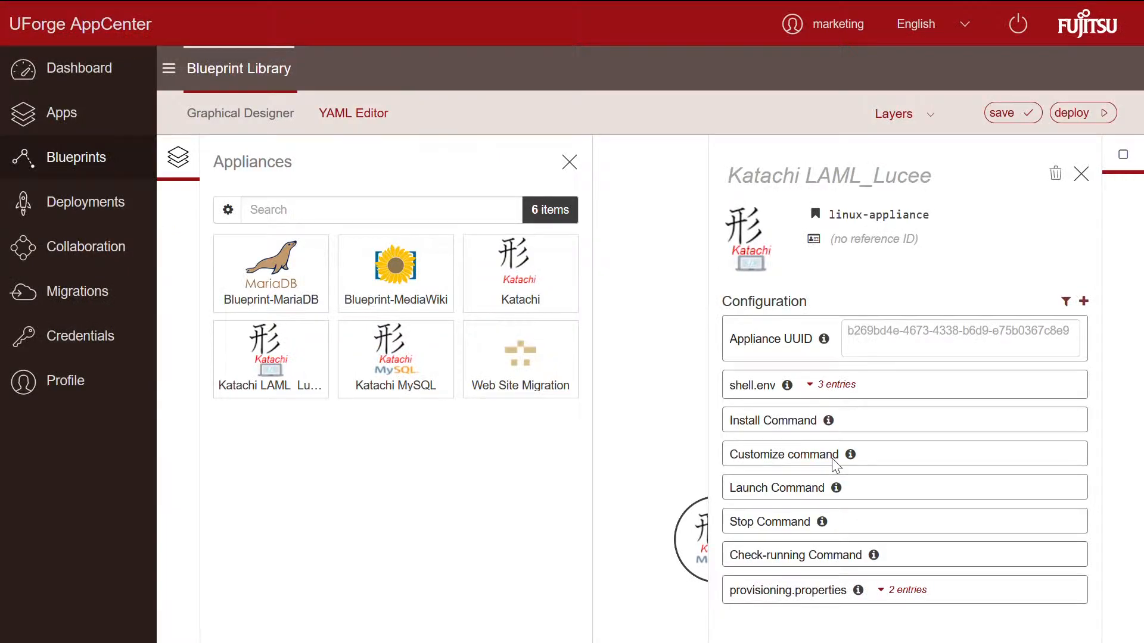
# Step: Paste the four sudo commands as the customize command, set http.port to 80, and save
pyautogui.click(833, 463)
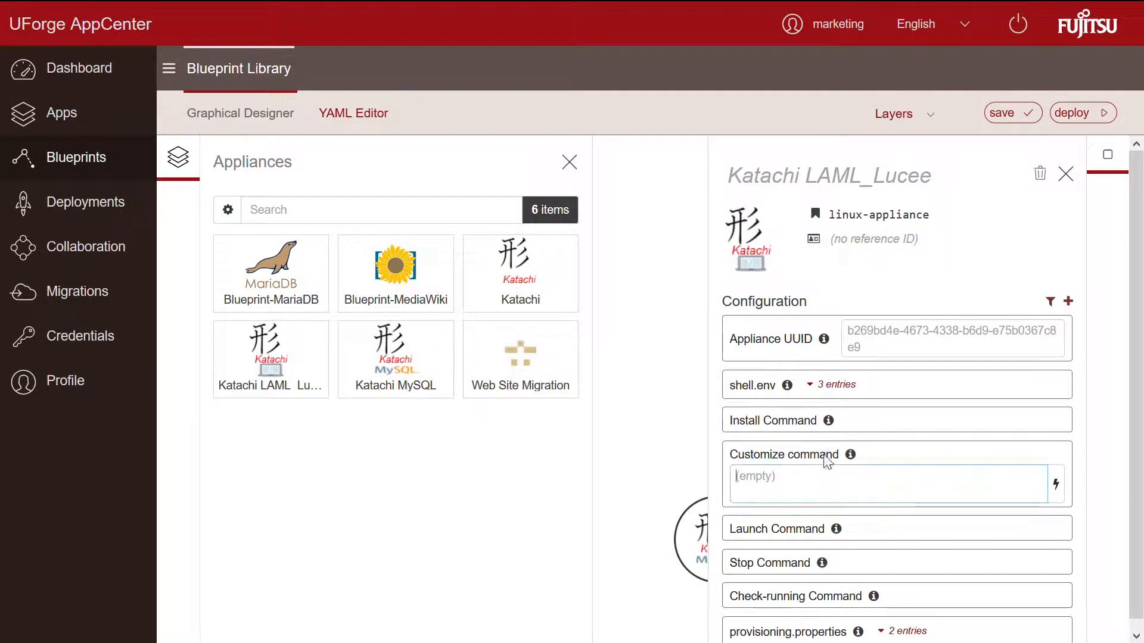
pyautogui.hotkey('ctrl', 'v')
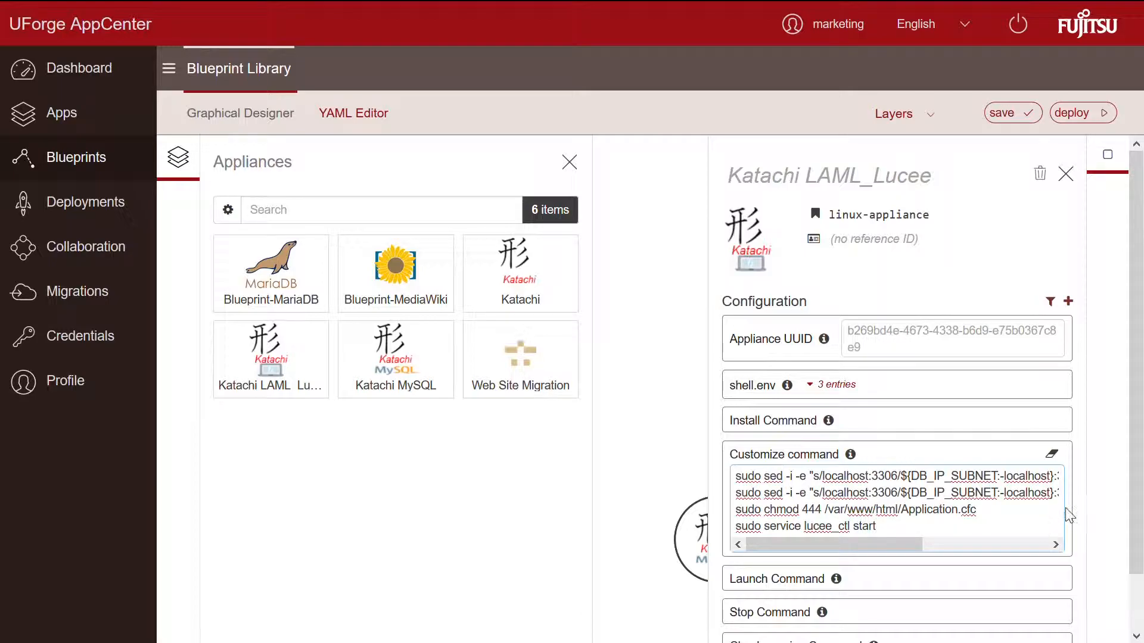
pyautogui.click(1069, 301)
pyautogui.write('h')
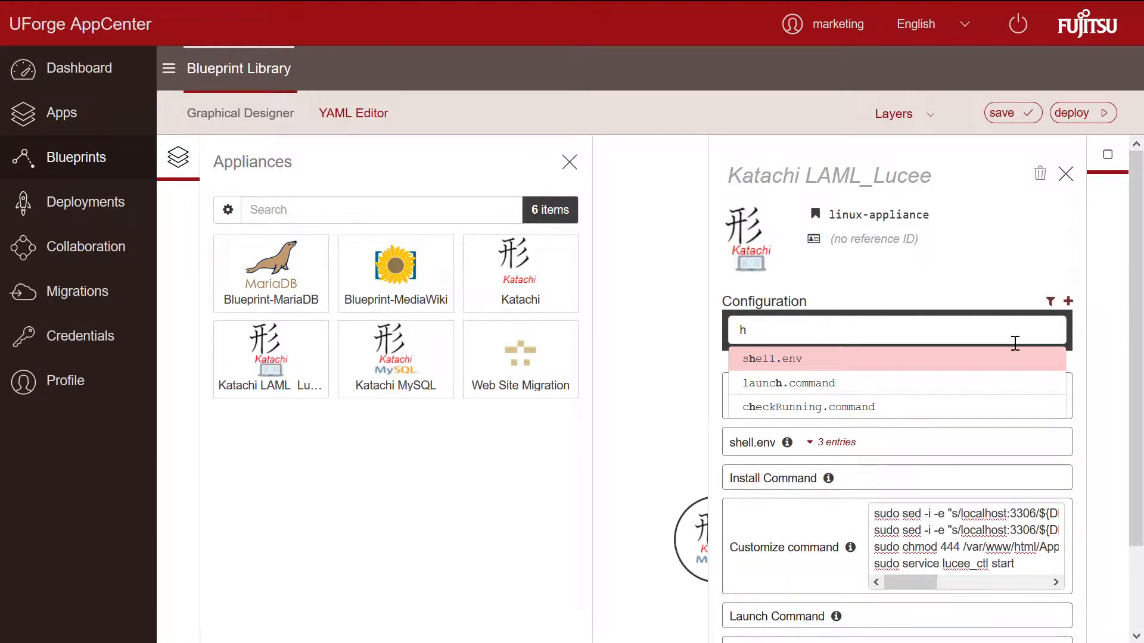
pyautogui.write('ttp.port')
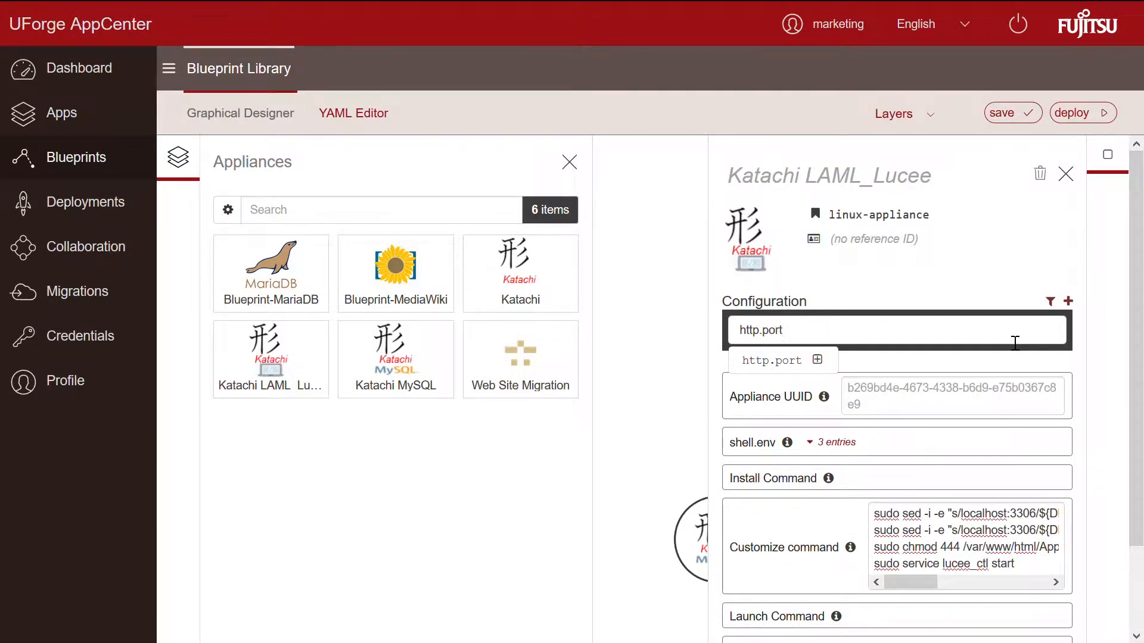
pyautogui.click(817, 360)
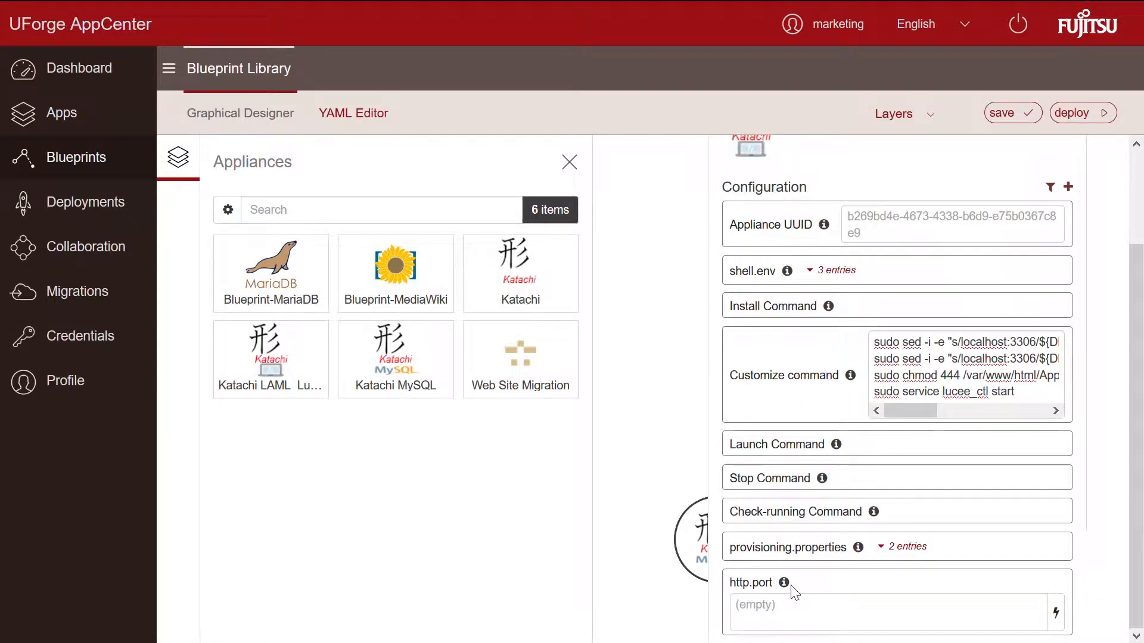
pyautogui.click(852, 629)
pyautogui.write('80')
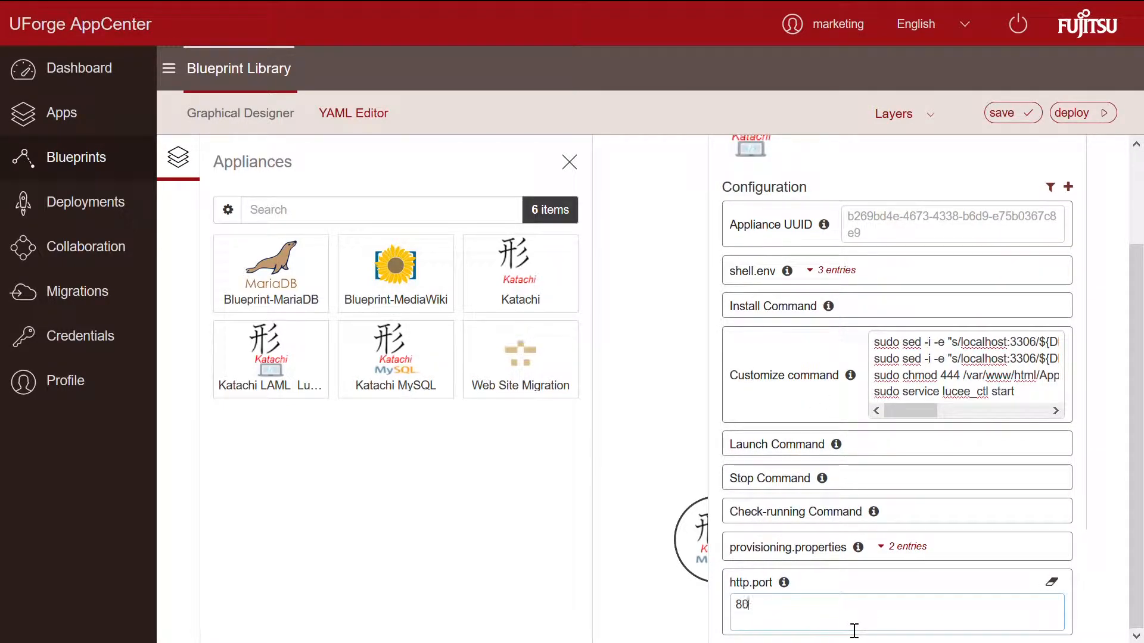
pyautogui.click(1009, 120)
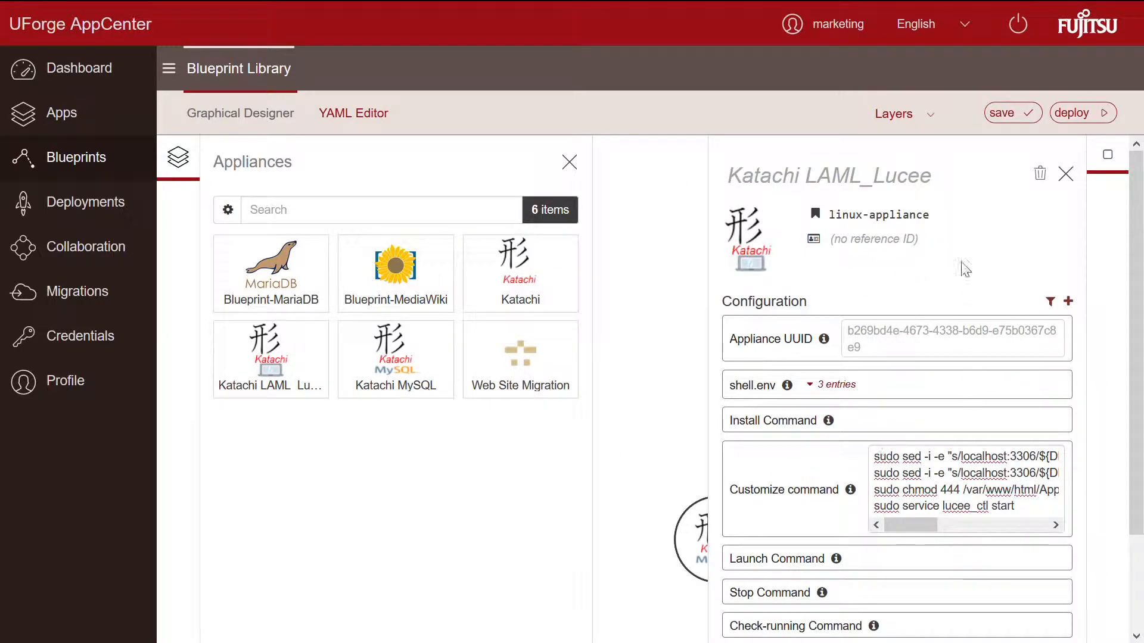
pyautogui.click(1066, 173)
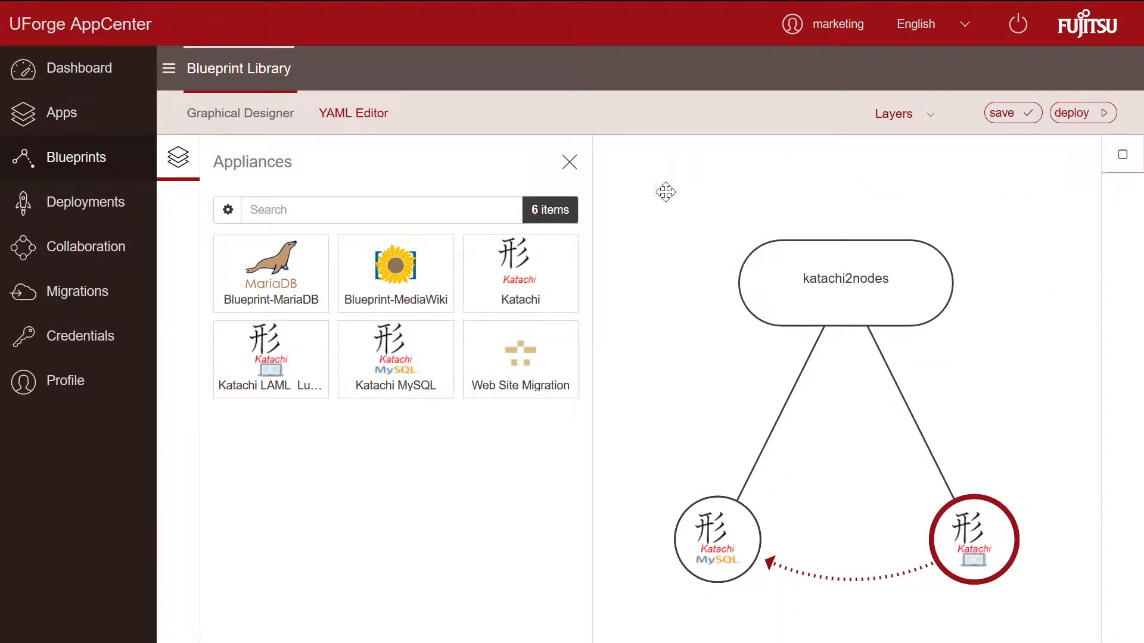
# Step: Show the blueprint in the YAML Editor and select the userMetadata lines in the notes
pyautogui.click(366, 125)
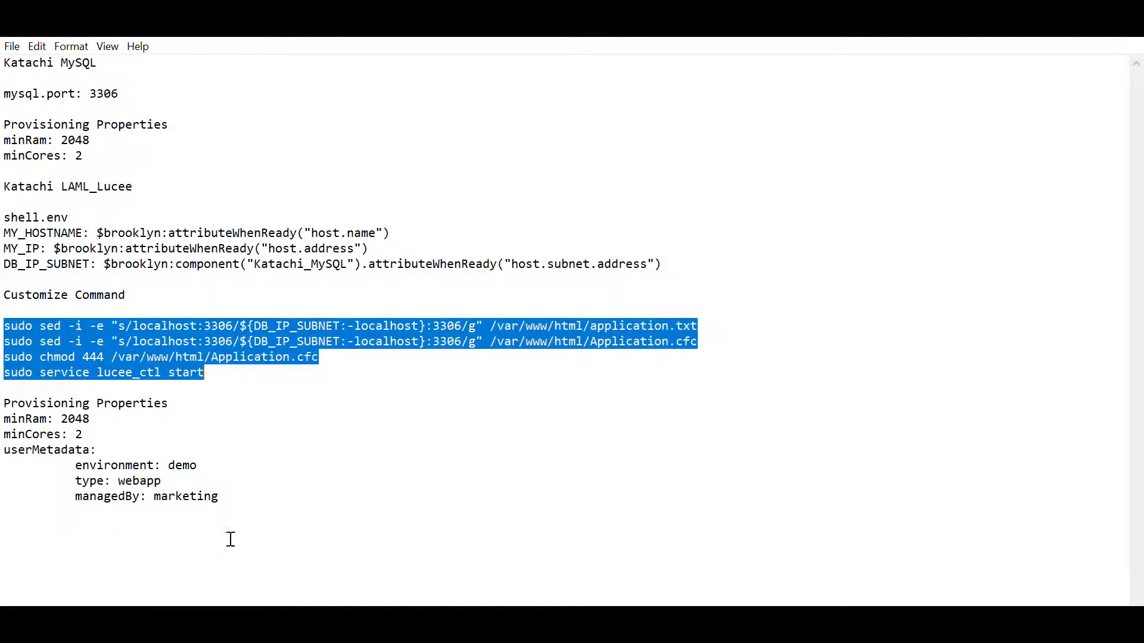
pyautogui.moveTo(218, 496); pyautogui.dragTo(10, 445)
pyautogui.hotkey('ctrl', 'c')
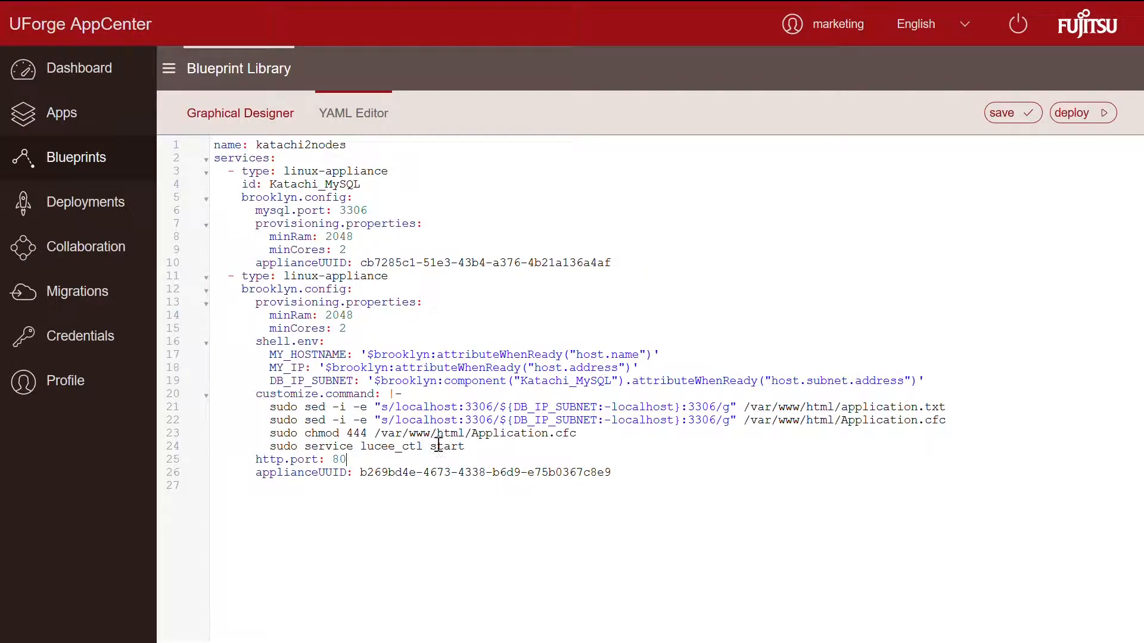
# Step: Paste the userMetadata block below 'http.port: 80' in the YAML, save, and return to the diagram
pyautogui.click(408, 461)
pyautogui.press('Return')
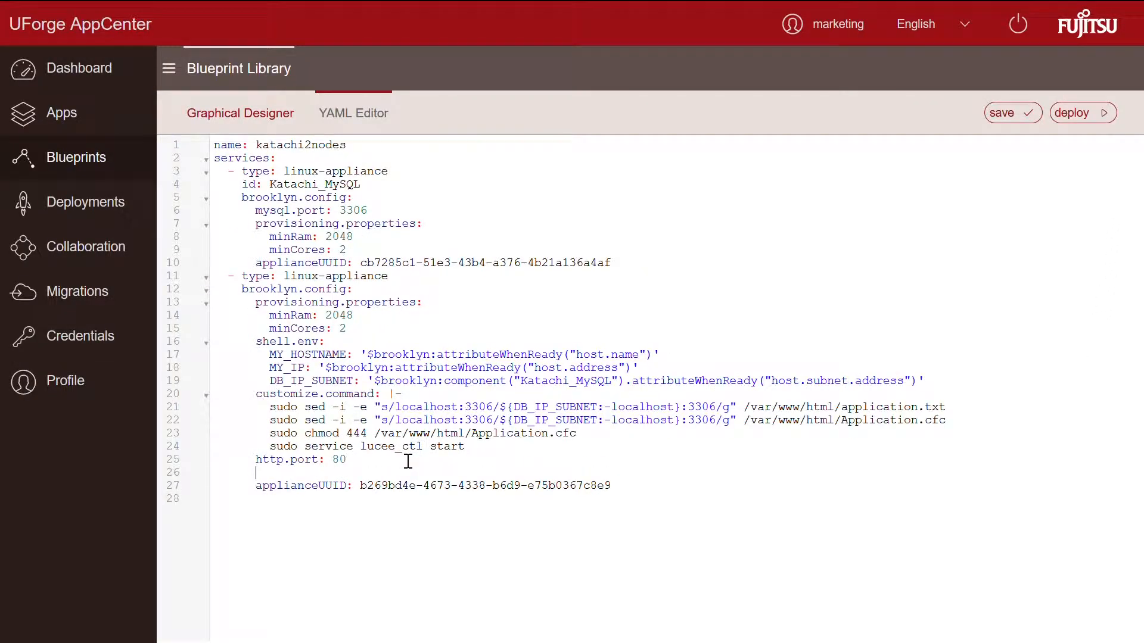
pyautogui.hotkey('ctrl', 'v')
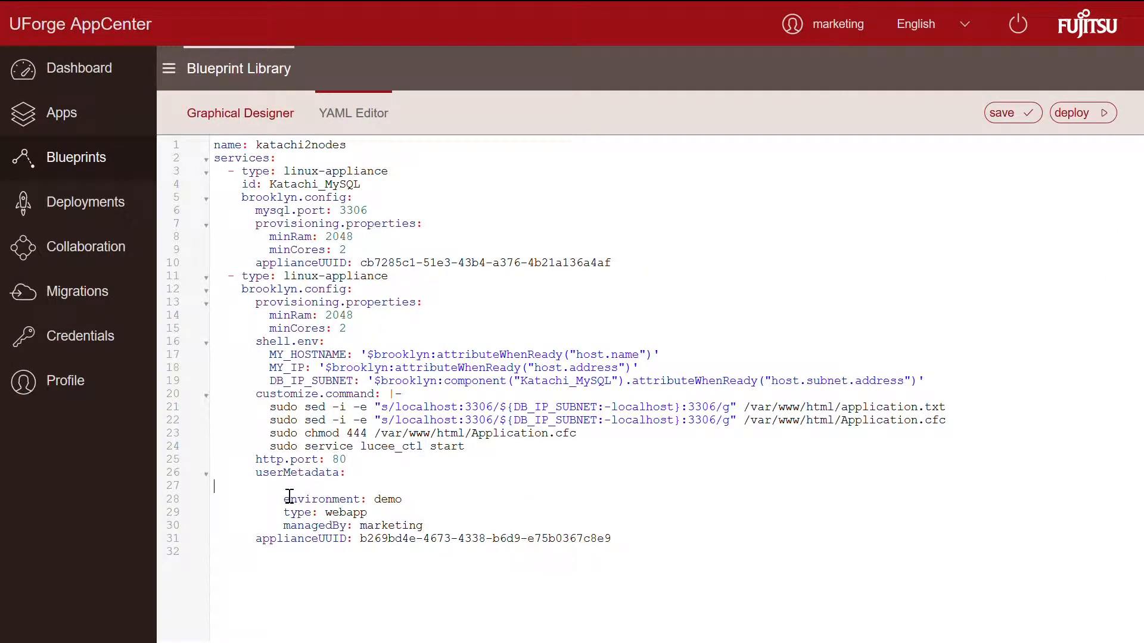
pyautogui.press('BackSpace')
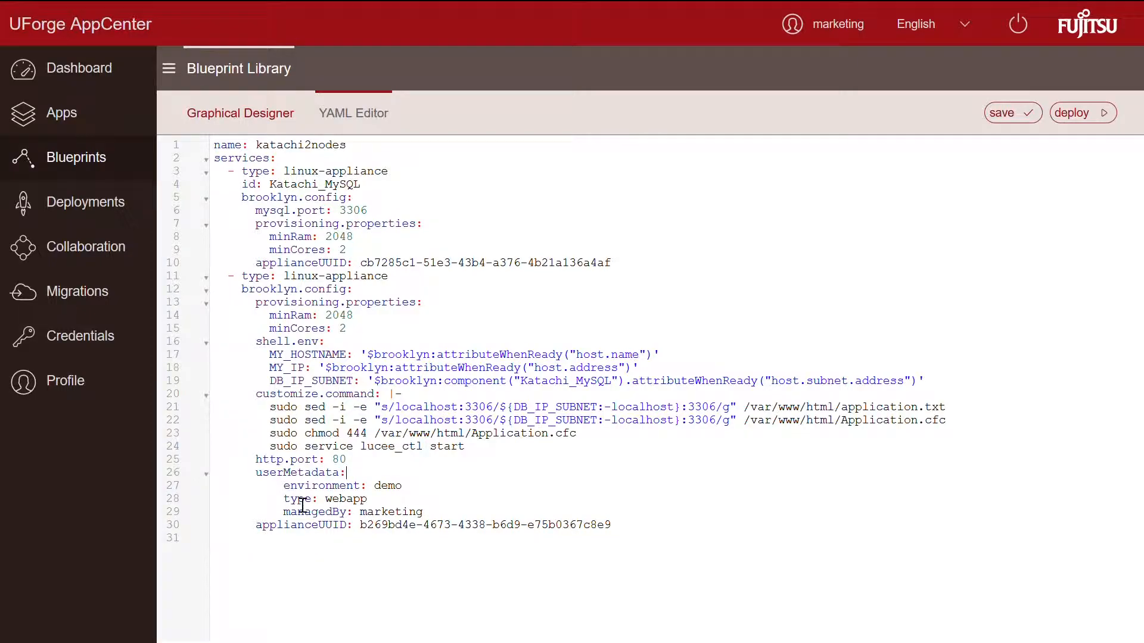
pyautogui.doubleClick(382, 515)
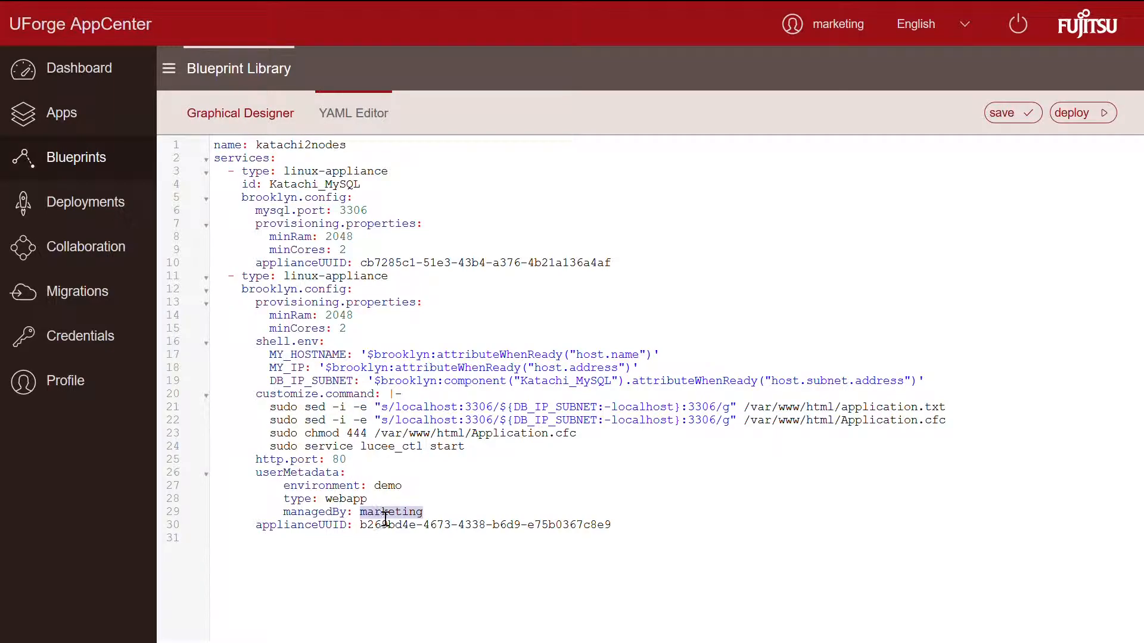
pyautogui.doubleClick(389, 487)
pyautogui.click(1012, 120)
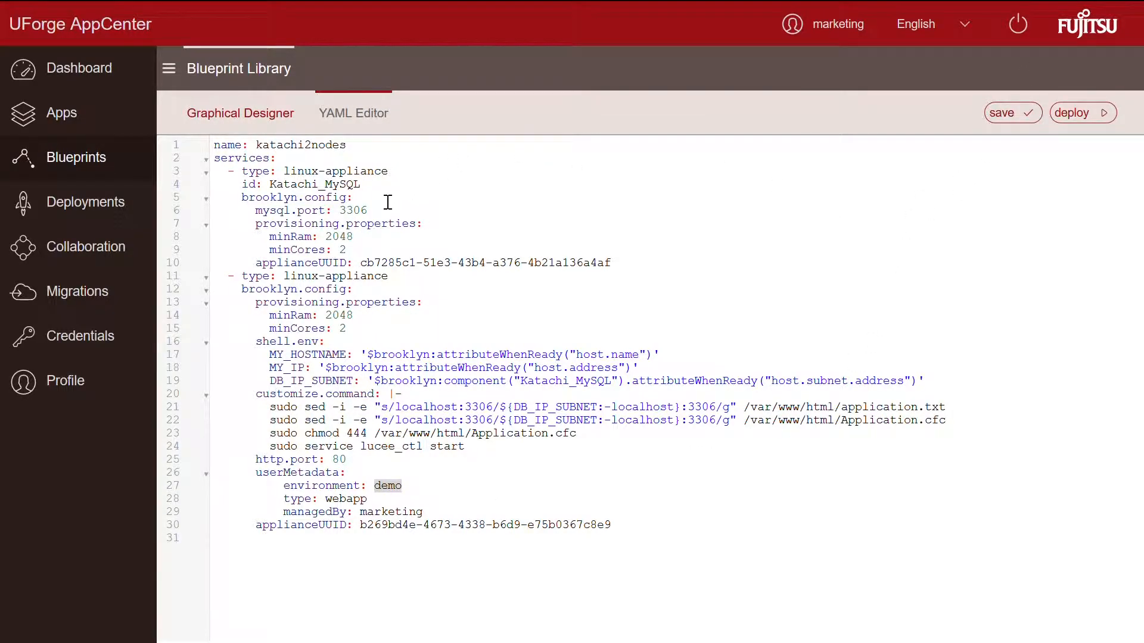
pyautogui.click(267, 116)
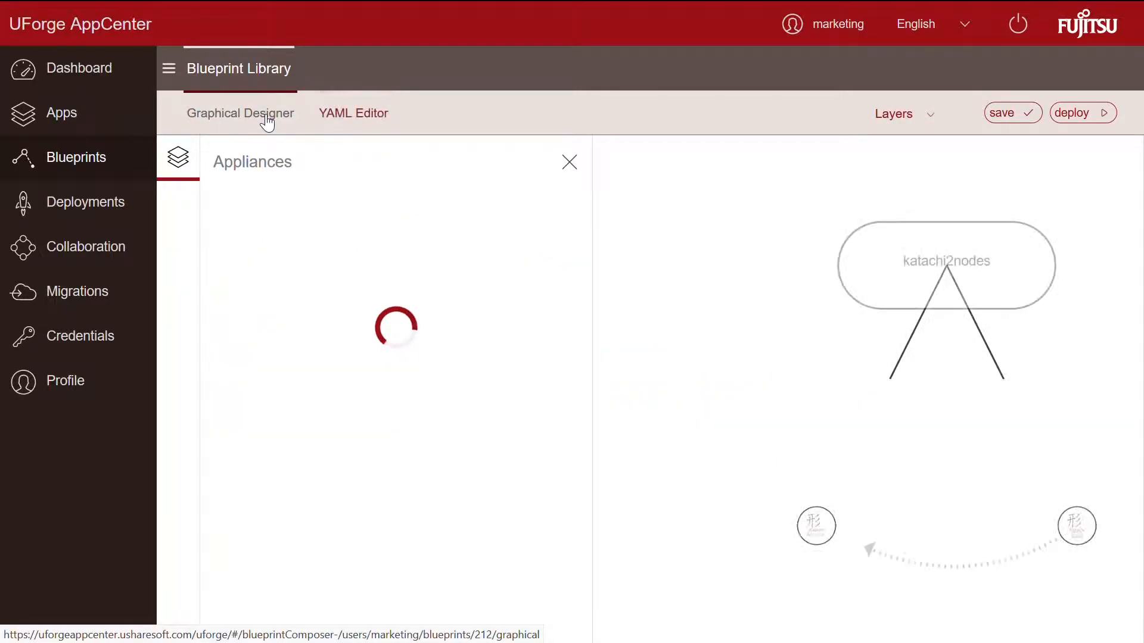
# Step: Deploy katachi2nodes to the AWS account in eu-west-1 and prepare both appliances
pyautogui.moveTo(799, 286); pyautogui.dragTo(707, 285)
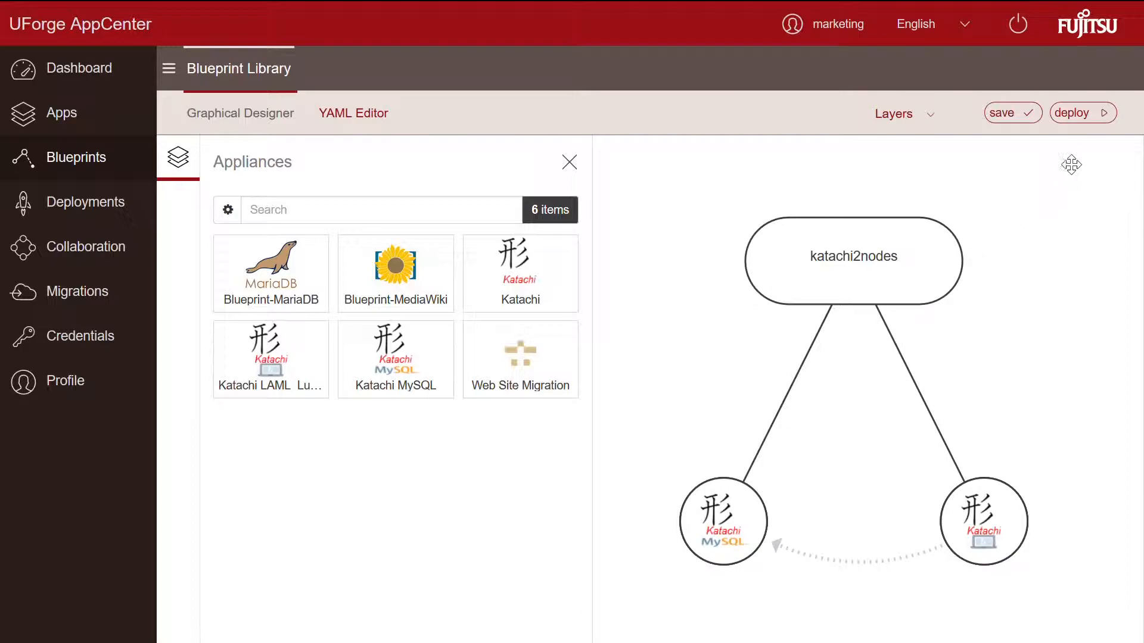
pyautogui.click(1080, 119)
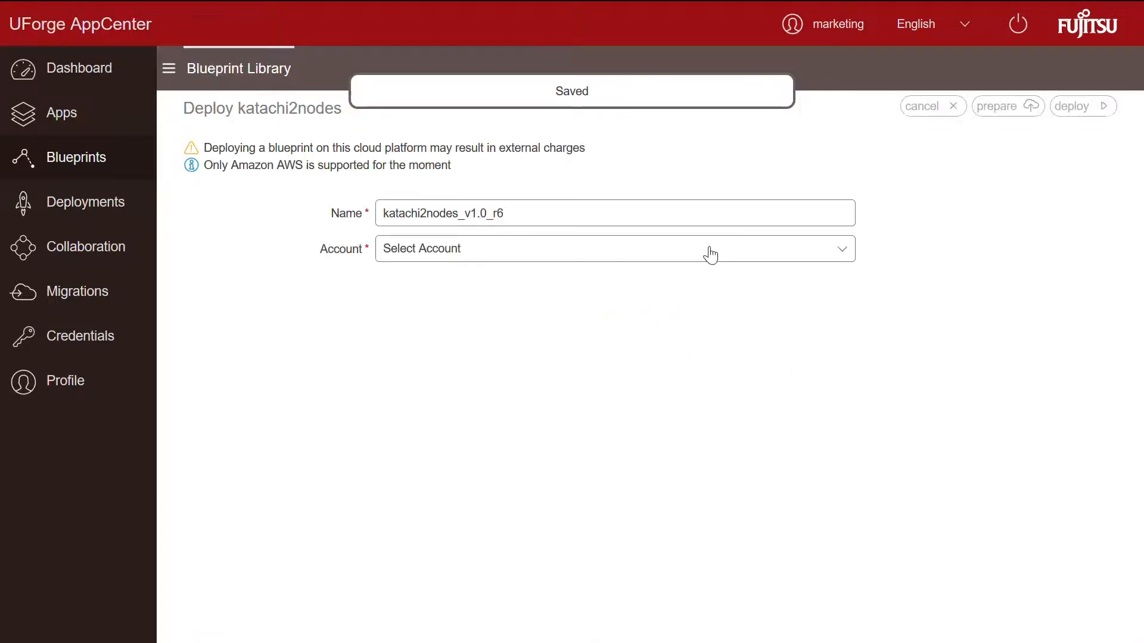
pyautogui.click(642, 254)
pyautogui.click(605, 269)
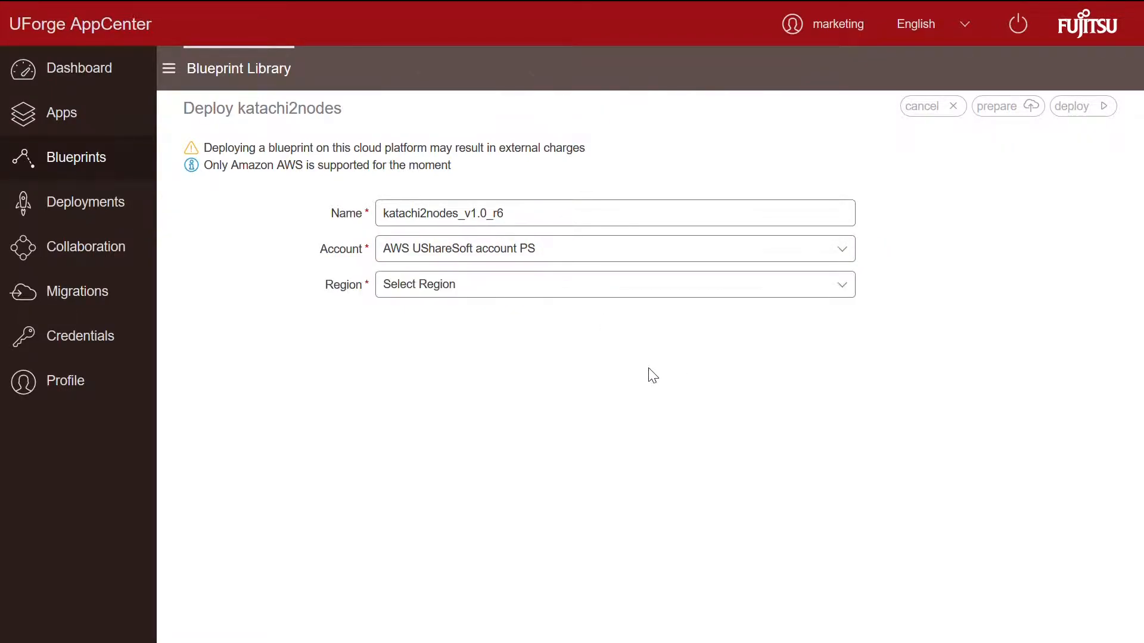
pyautogui.click(610, 296)
pyautogui.scroll(-3, 581, 337)
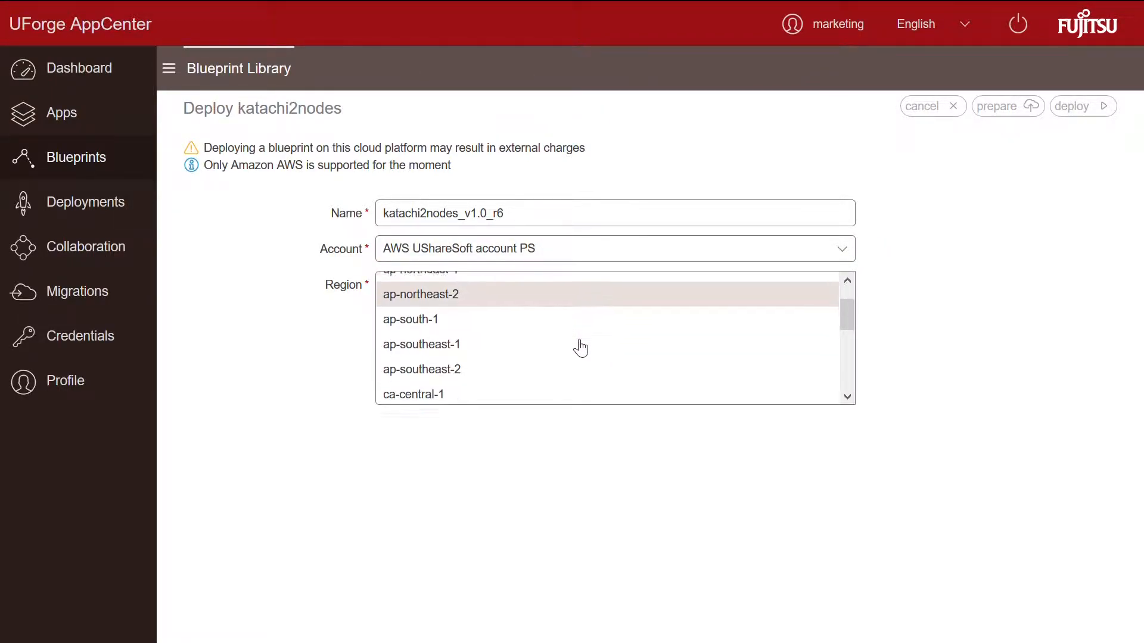
pyautogui.click(571, 329)
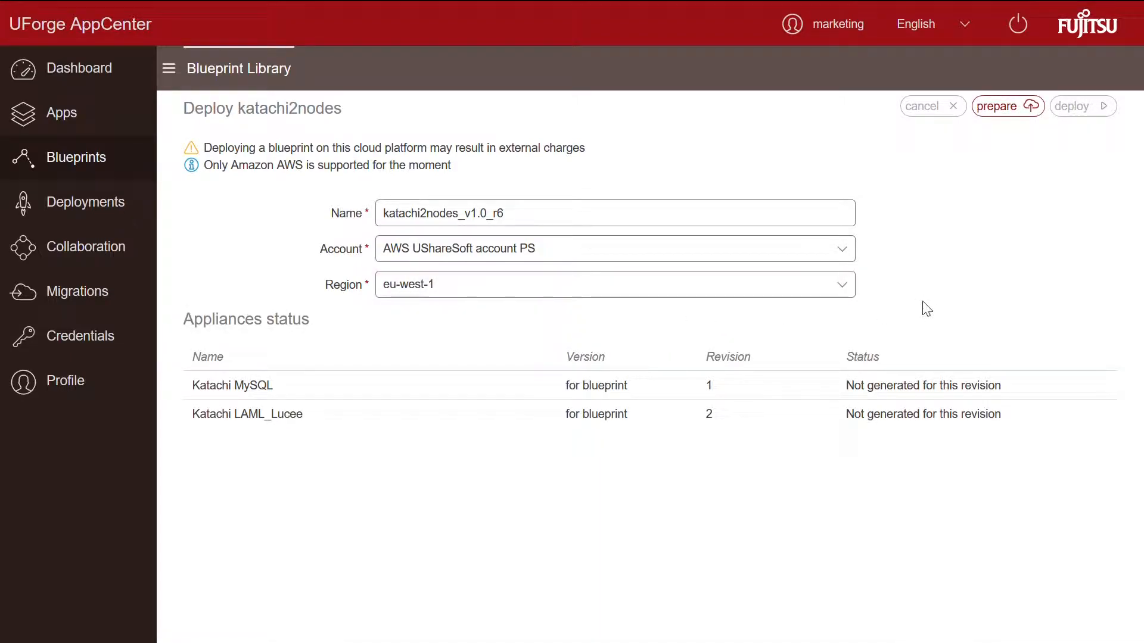
pyautogui.click(1007, 115)
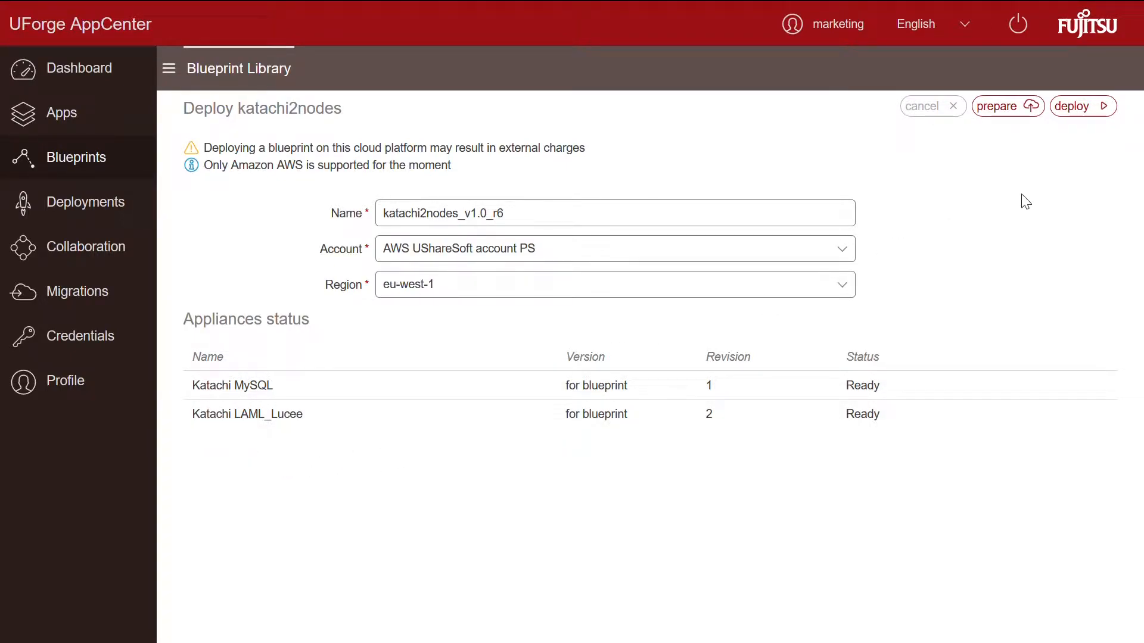
# Step: Launch the katachi2nodes_v1.0_r6 deployment of two instances to eu-west-1
pyautogui.click(1072, 107)
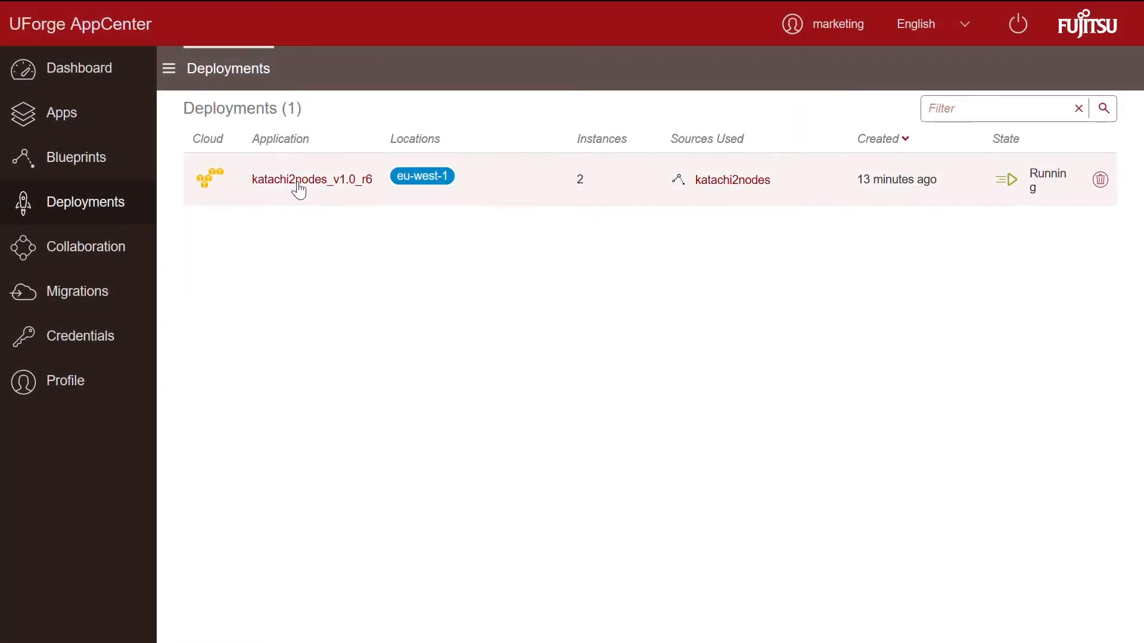
# Step: Open the katachi2nodes_v1.0_r6 deployment and copy the LAML_Lucee instance's IP 52.208.61.184
pyautogui.click(298, 182)
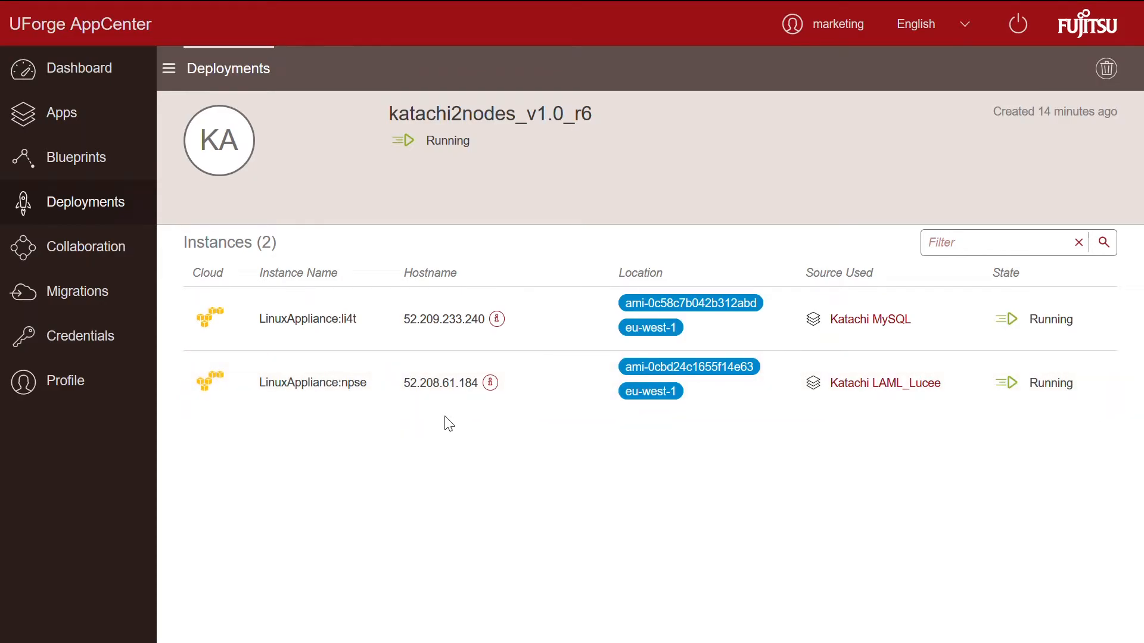
pyautogui.click(490, 382)
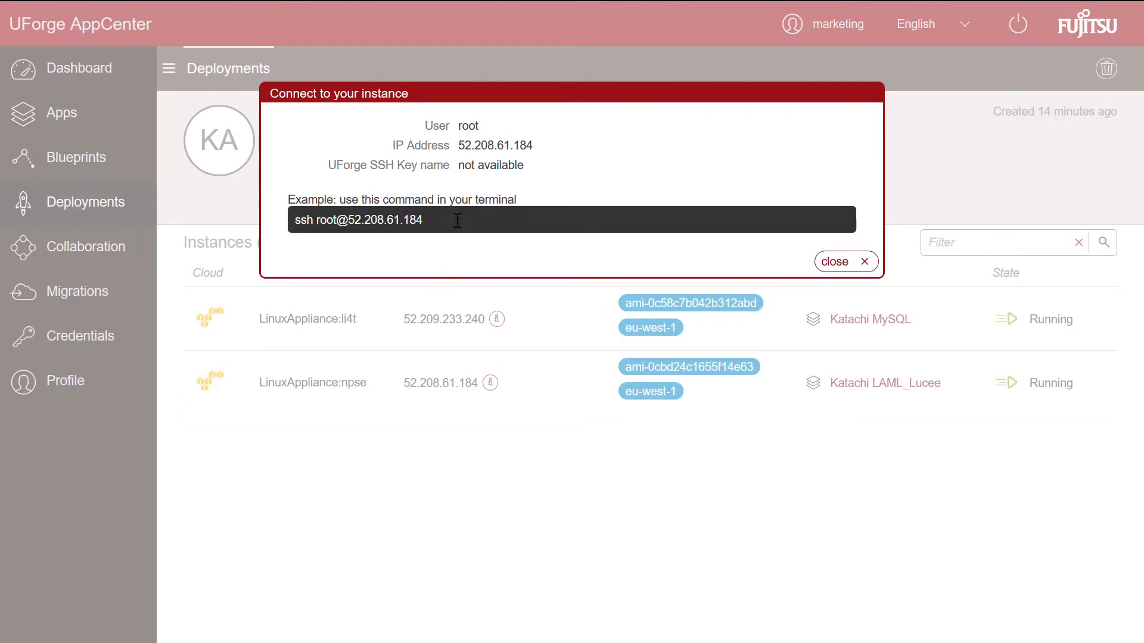
pyautogui.moveTo(459, 145); pyautogui.dragTo(541, 153)
pyautogui.hotkey('ctrl', 'c')
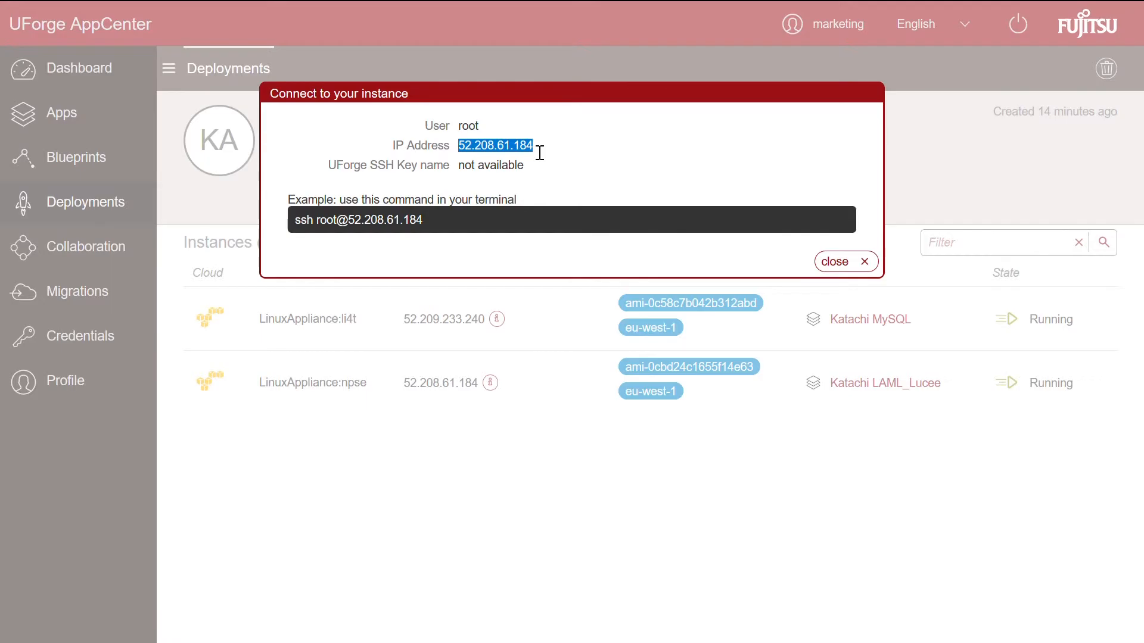
pyautogui.hotkey('ctrl', 't')
# Step: Load the instance's /fwsetup.cfm page full screen and start the Katachi database setup
pyautogui.hotkey('ctrl', 'v')
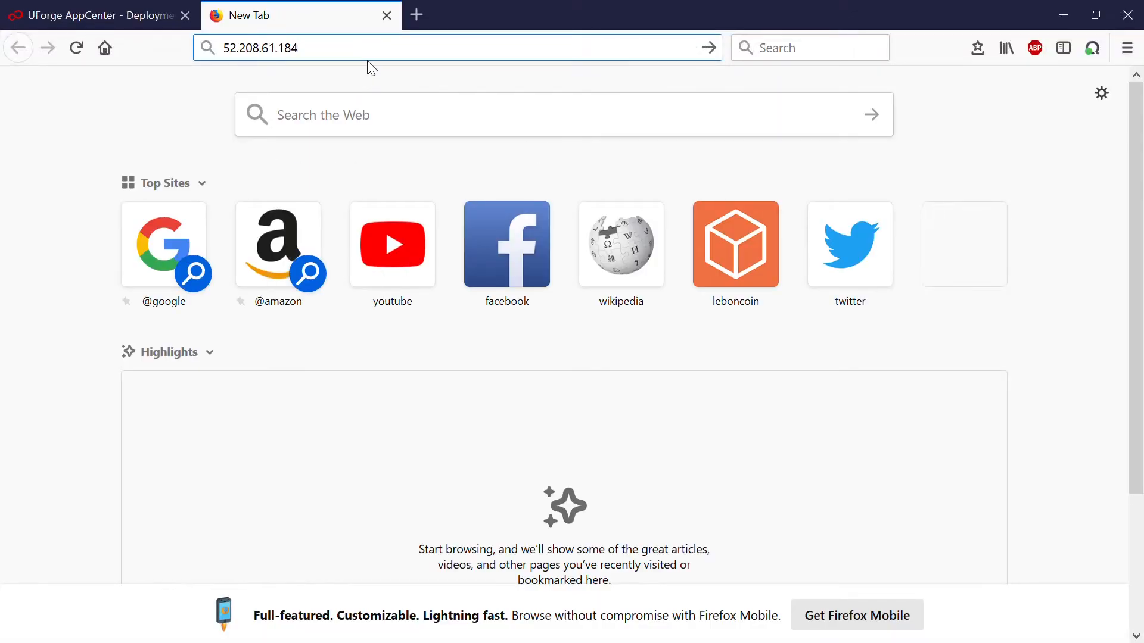
pyautogui.write('/fwset')
pyautogui.press('Return')
pyautogui.press('F11')
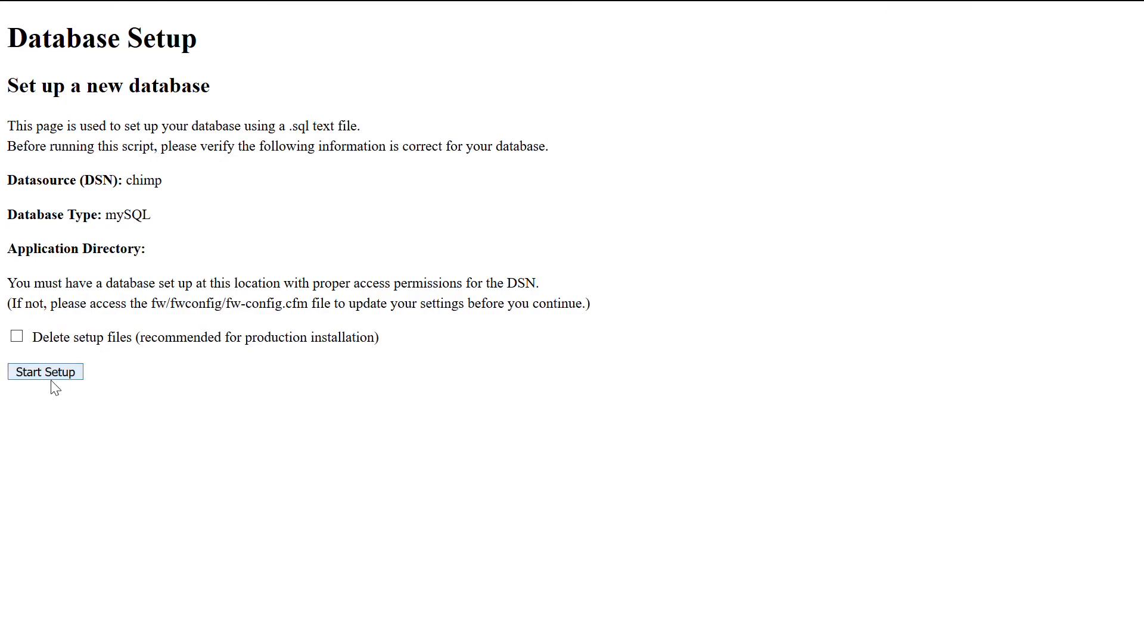
pyautogui.click(51, 379)
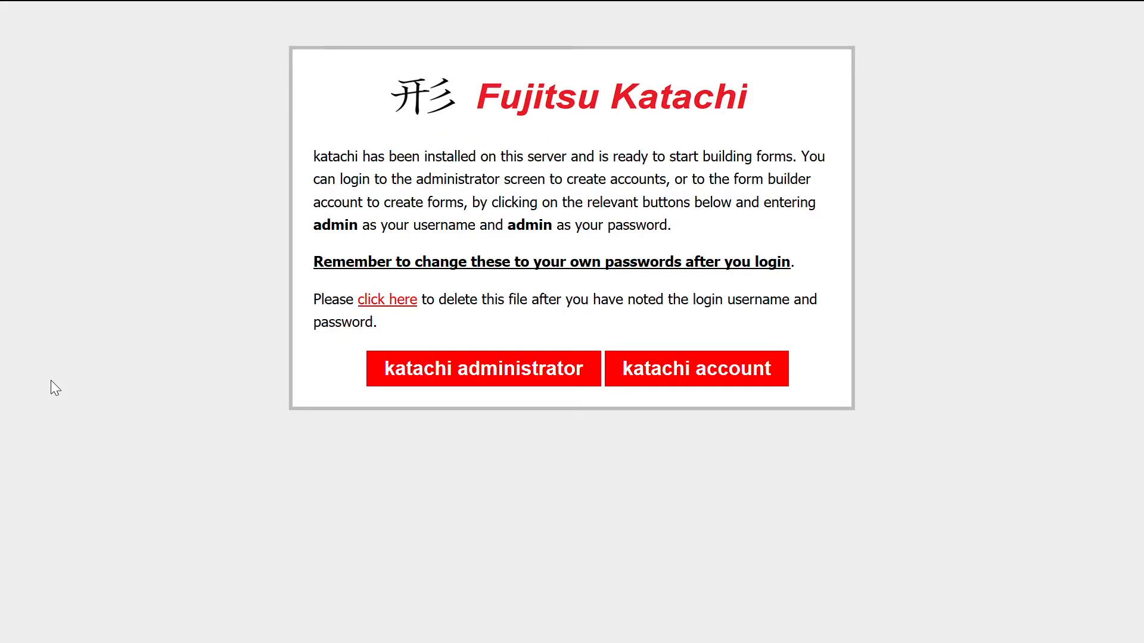